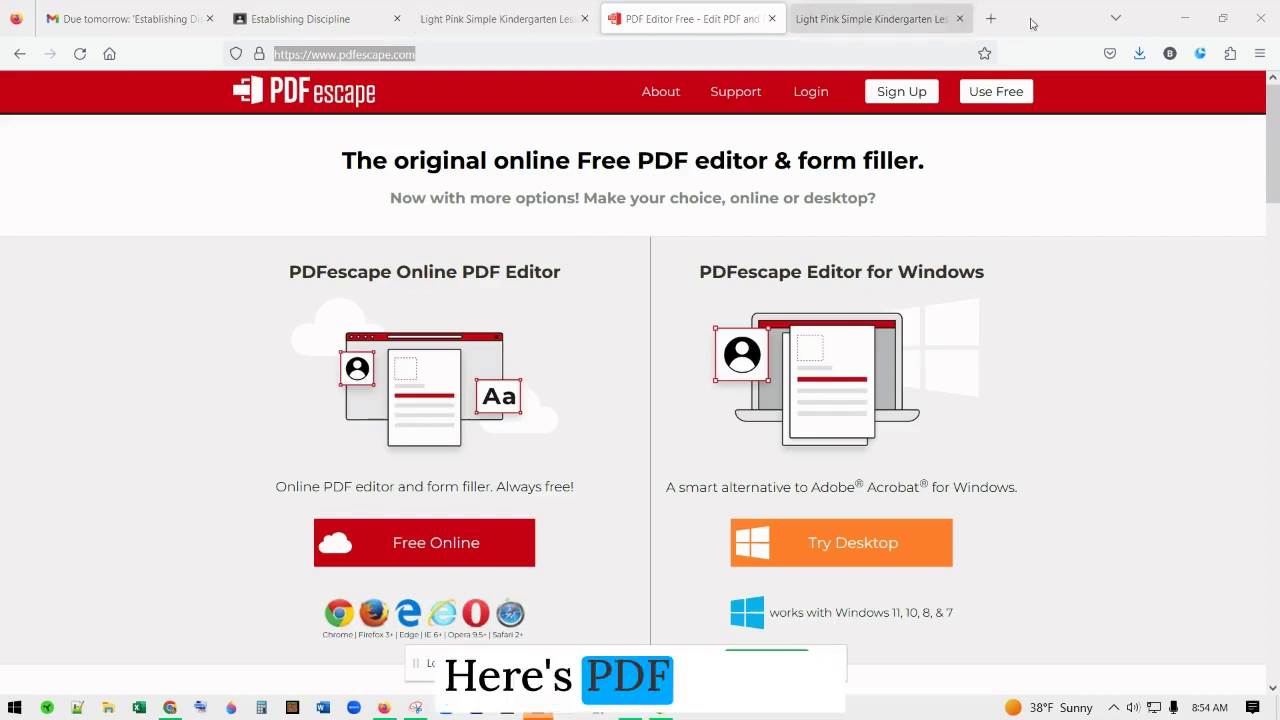
- Open the free online PDF editor and upload the Personal Practice planner PDF
left_click(995, 96)
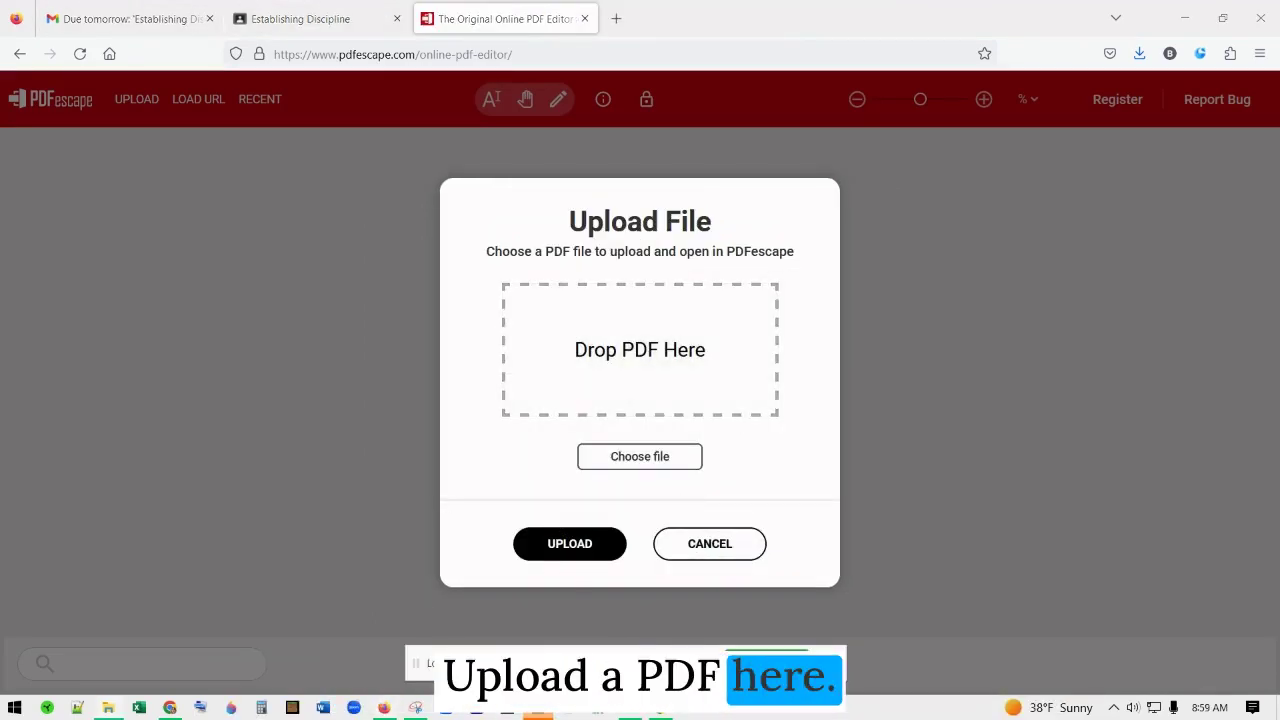
left_click_drag(662, 526, 692, 414)
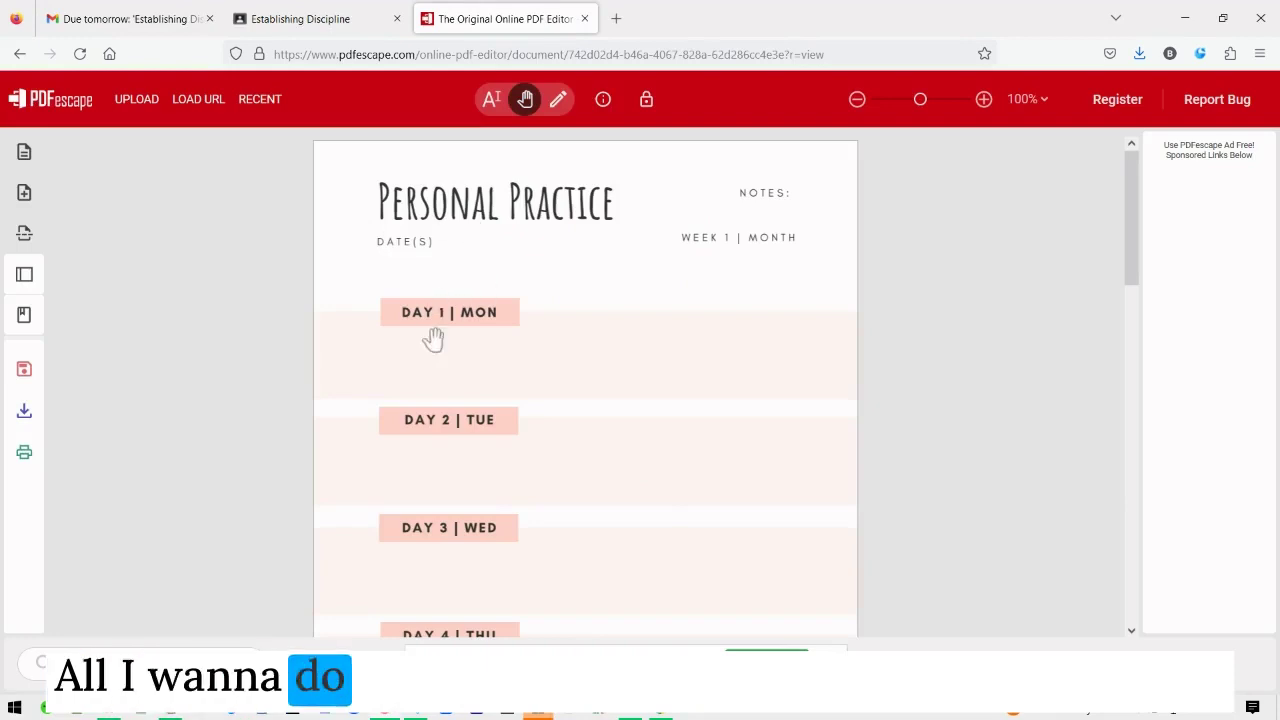
- Examine both pages of the planner for places that need text boxes, and check the available insertion, annotation and page tools
scroll(433, 340, "down", 5)
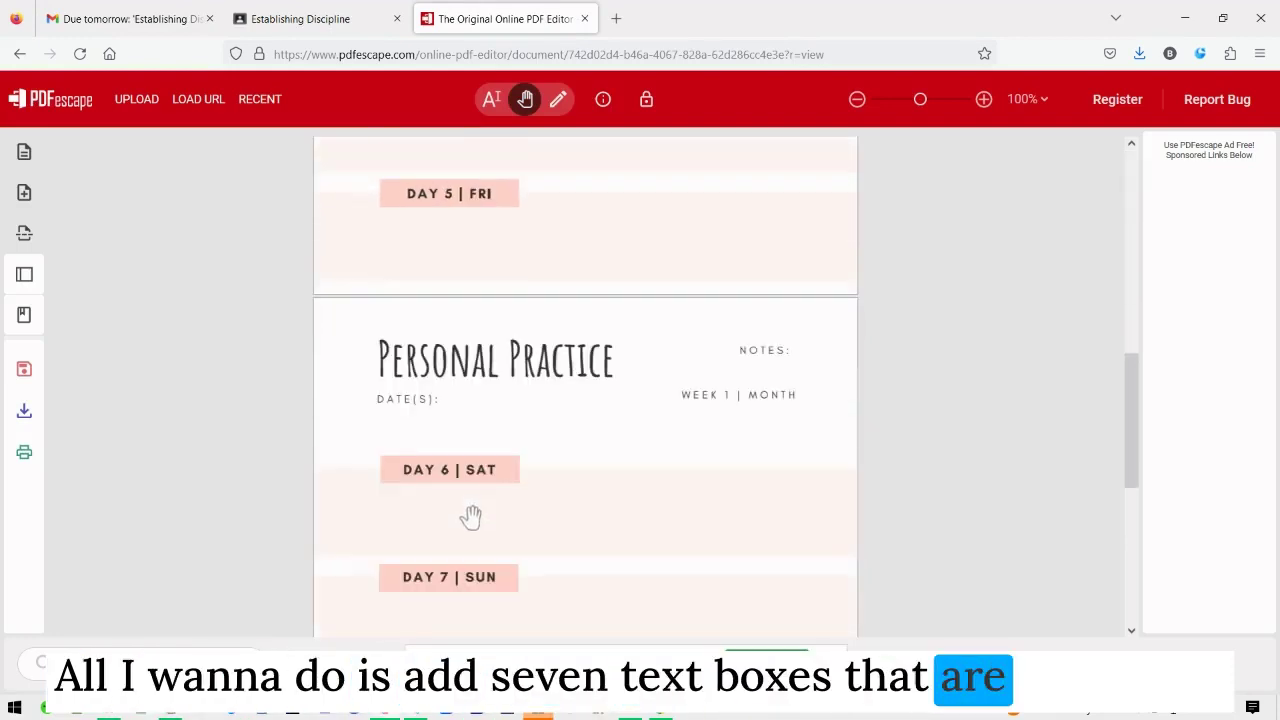
scroll(480, 514, "down", 2)
scroll(486, 523, "up", 4)
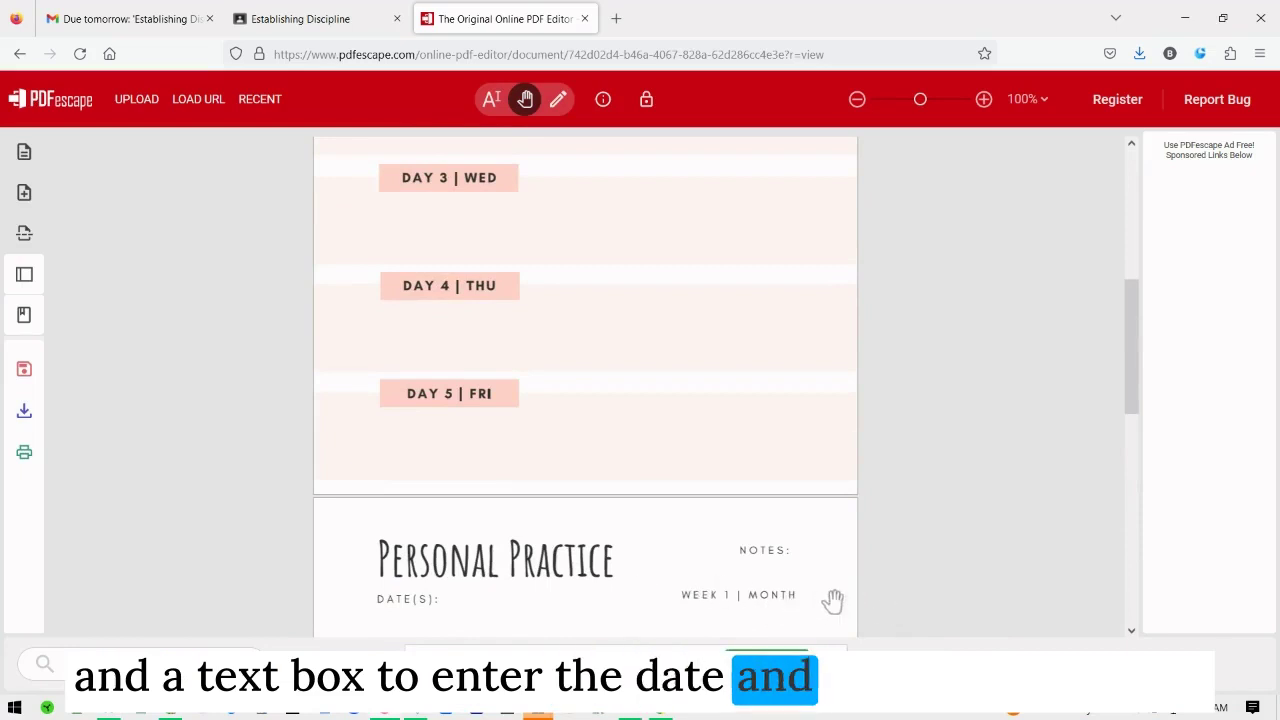
scroll(786, 600, "down", 2)
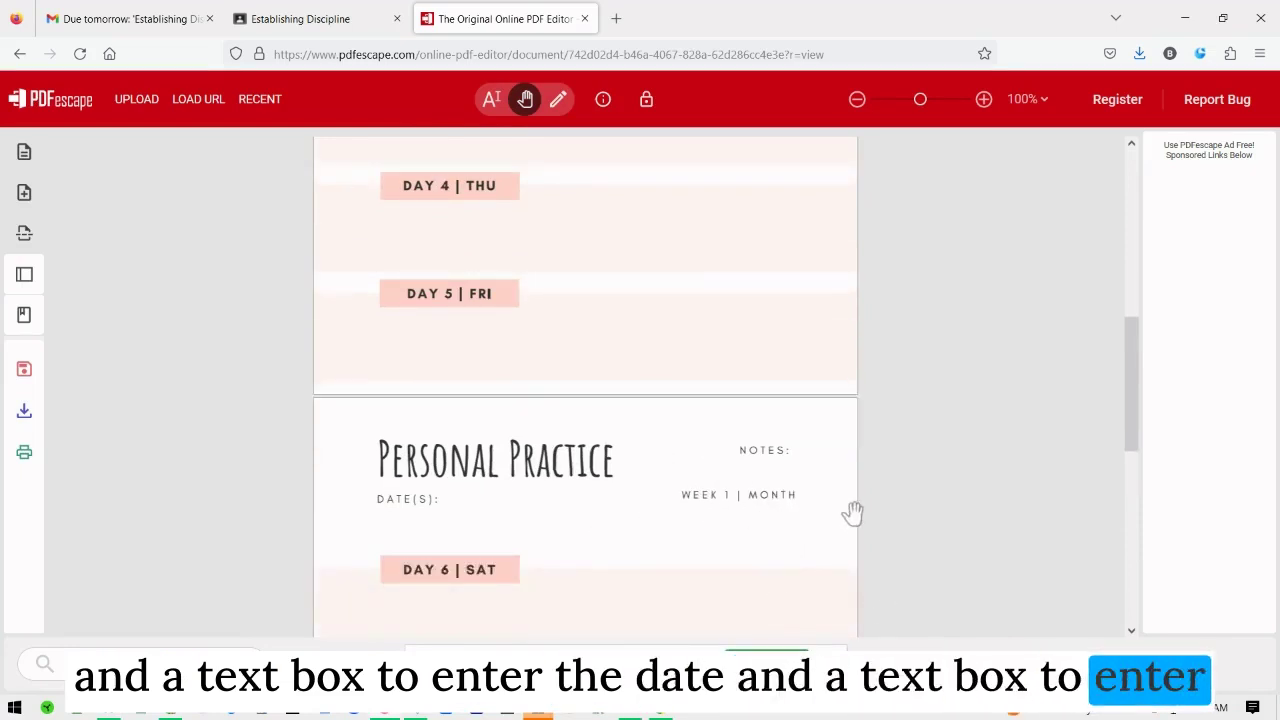
scroll(852, 512, "down", 1)
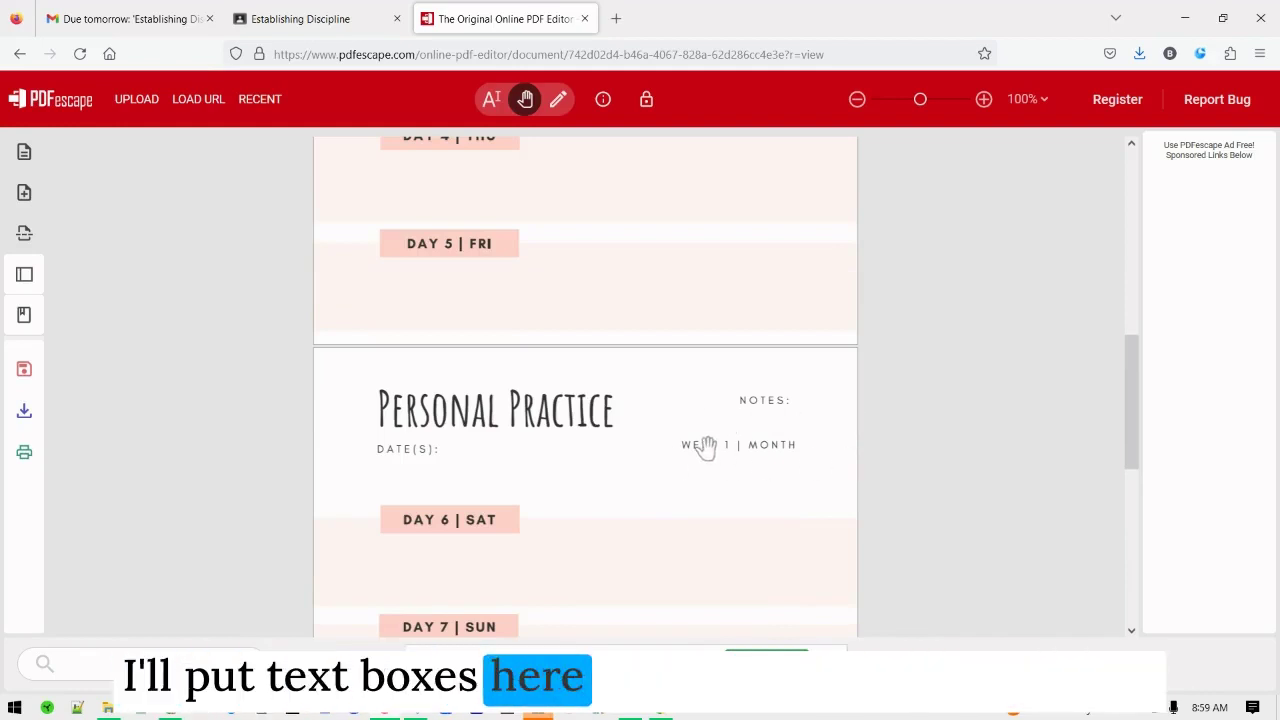
scroll(594, 523, "down", 4)
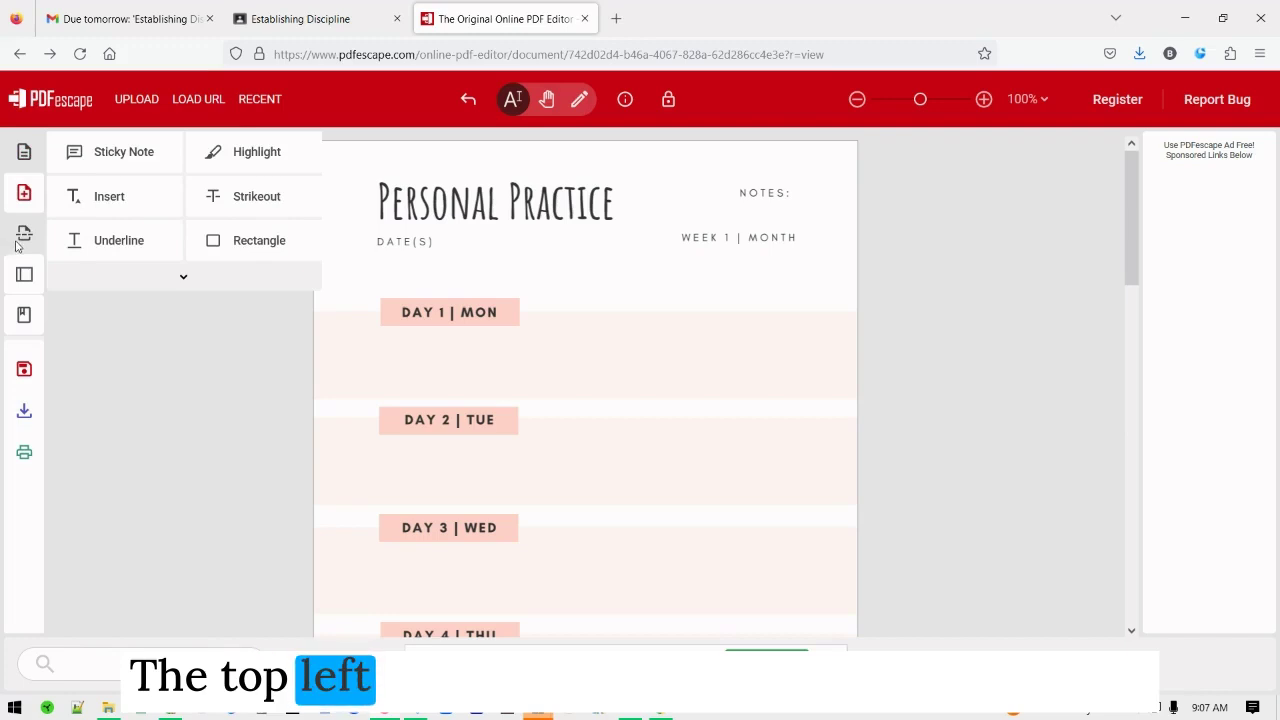
left_click(22, 238)
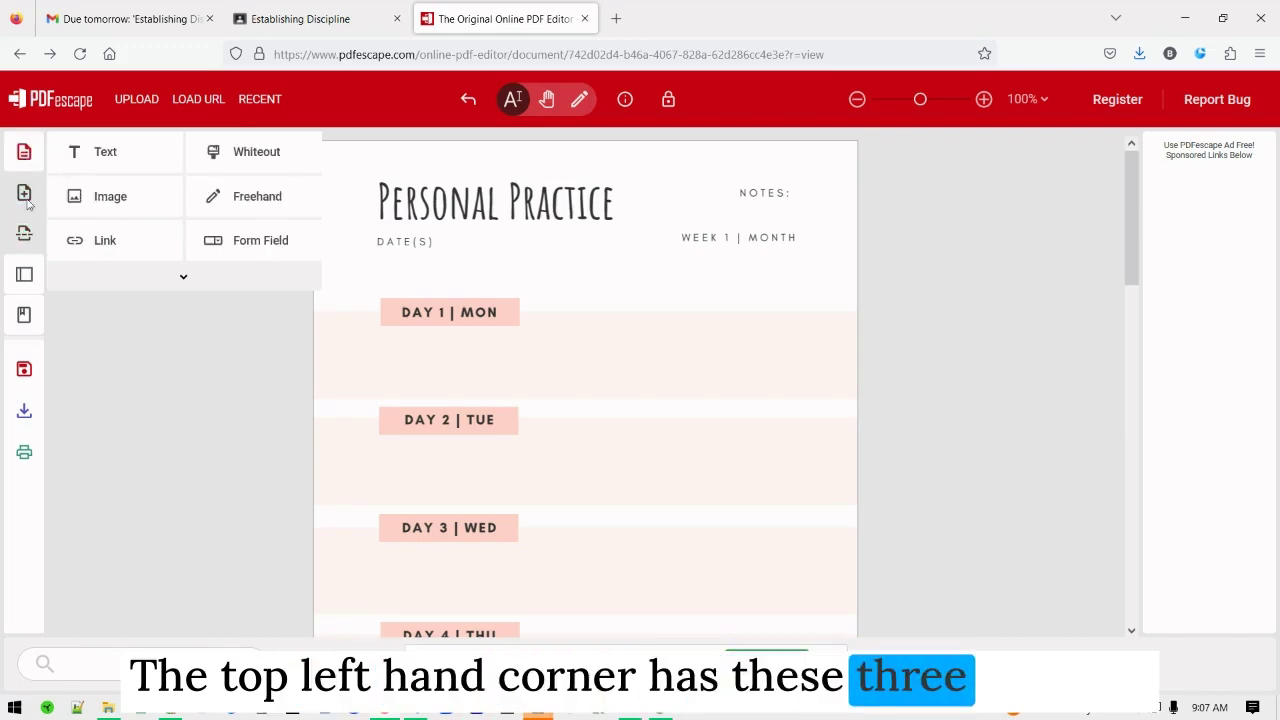
left_click(24, 192)
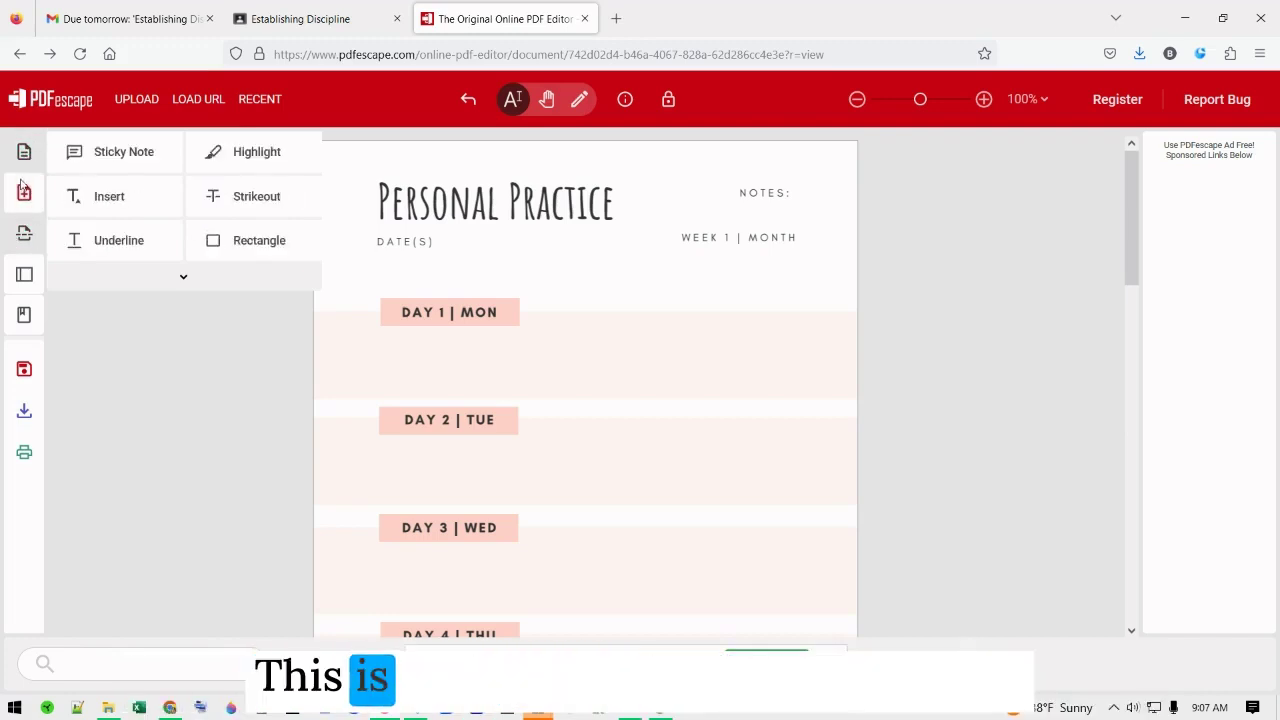
left_click(27, 234)
- Insert text form fields under Day 1 | Mon, Date(s), Week 1 | Month and Notes on the first page
left_click(28, 151)
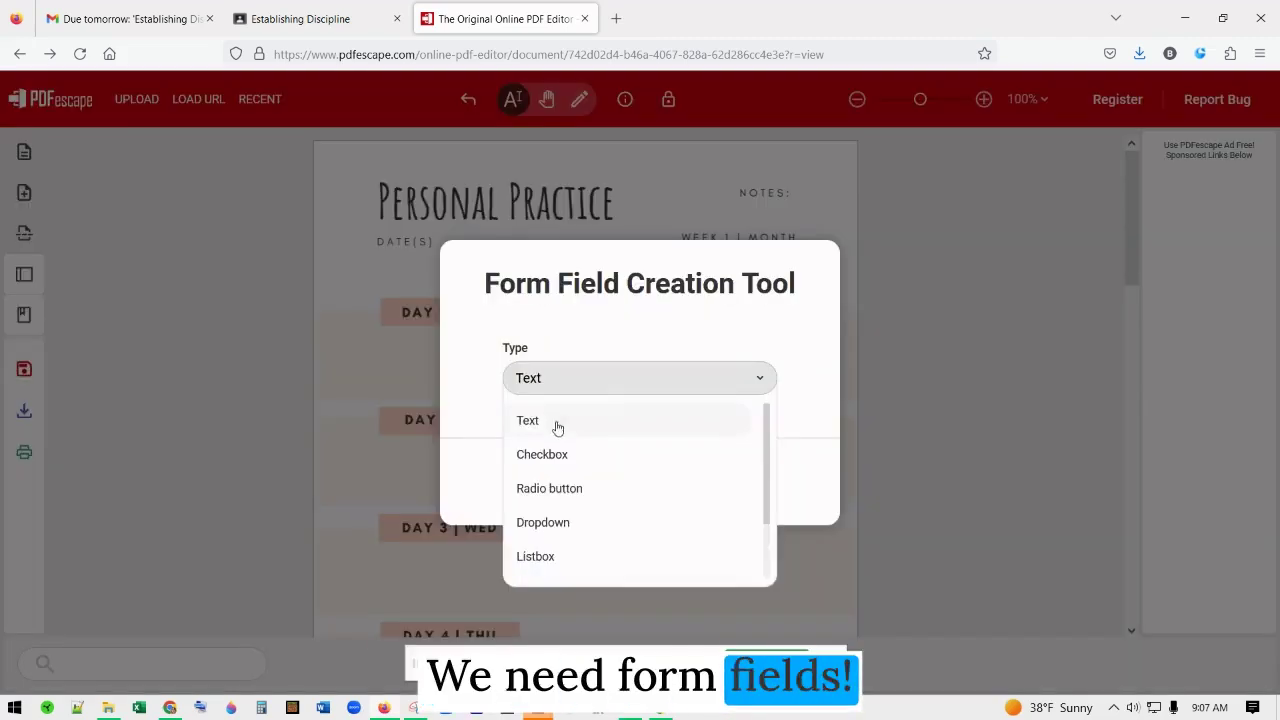
left_click(557, 428)
left_click(563, 483)
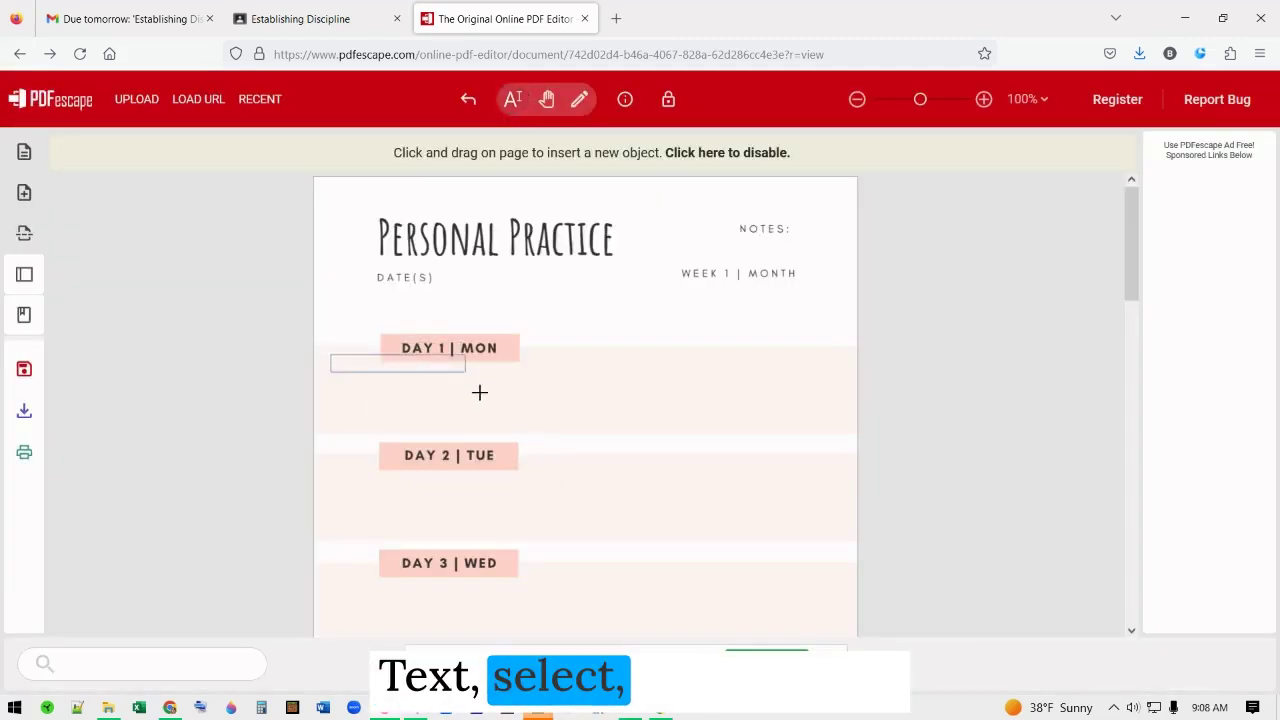
left_click_drag(514, 381, 515, 381)
left_click_drag(381, 288, 517, 306)
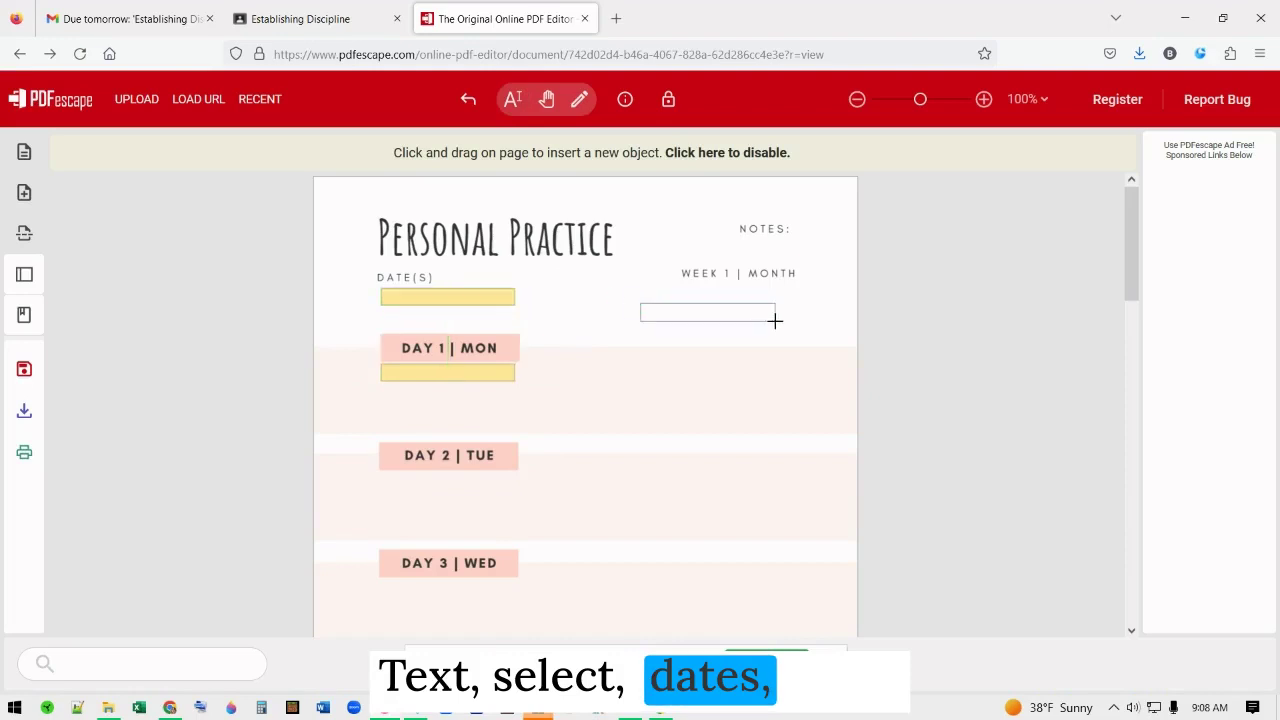
left_click_drag(815, 309, 815, 306)
left_click_drag(680, 238, 815, 255)
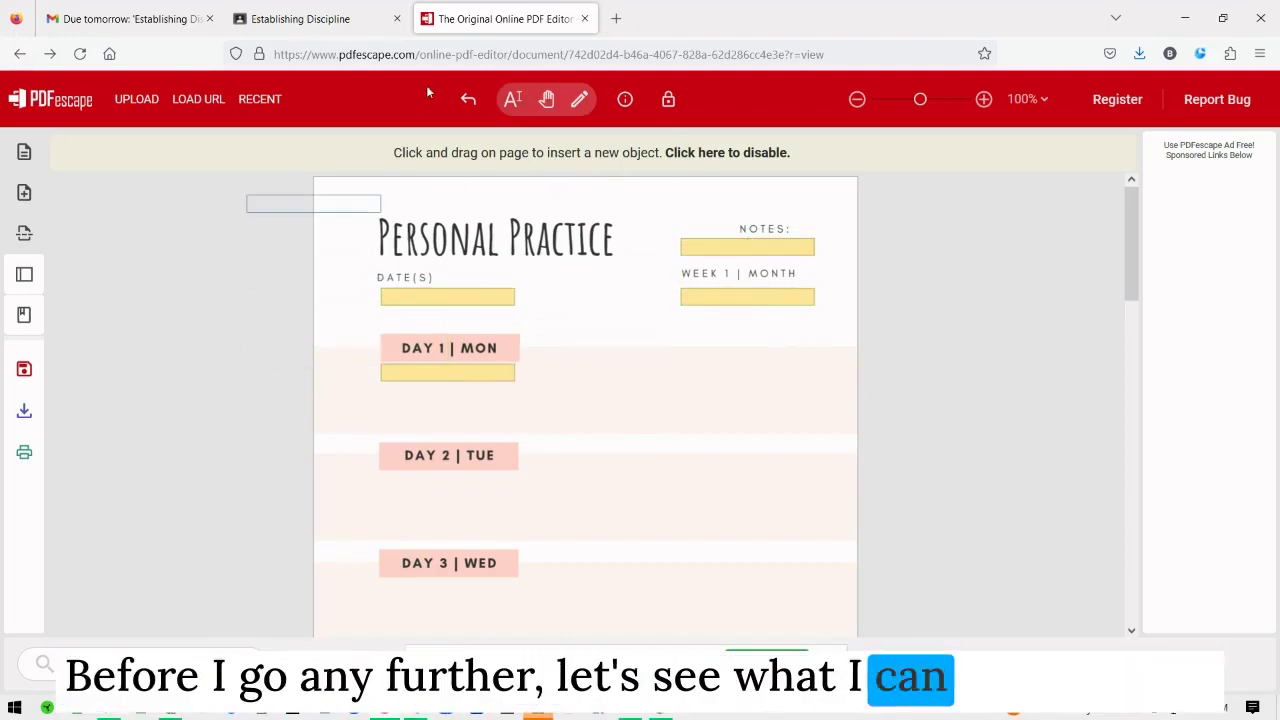
- Leave field insertion, switch to edit mode and select the Notes text field on the first page
left_click(546, 99)
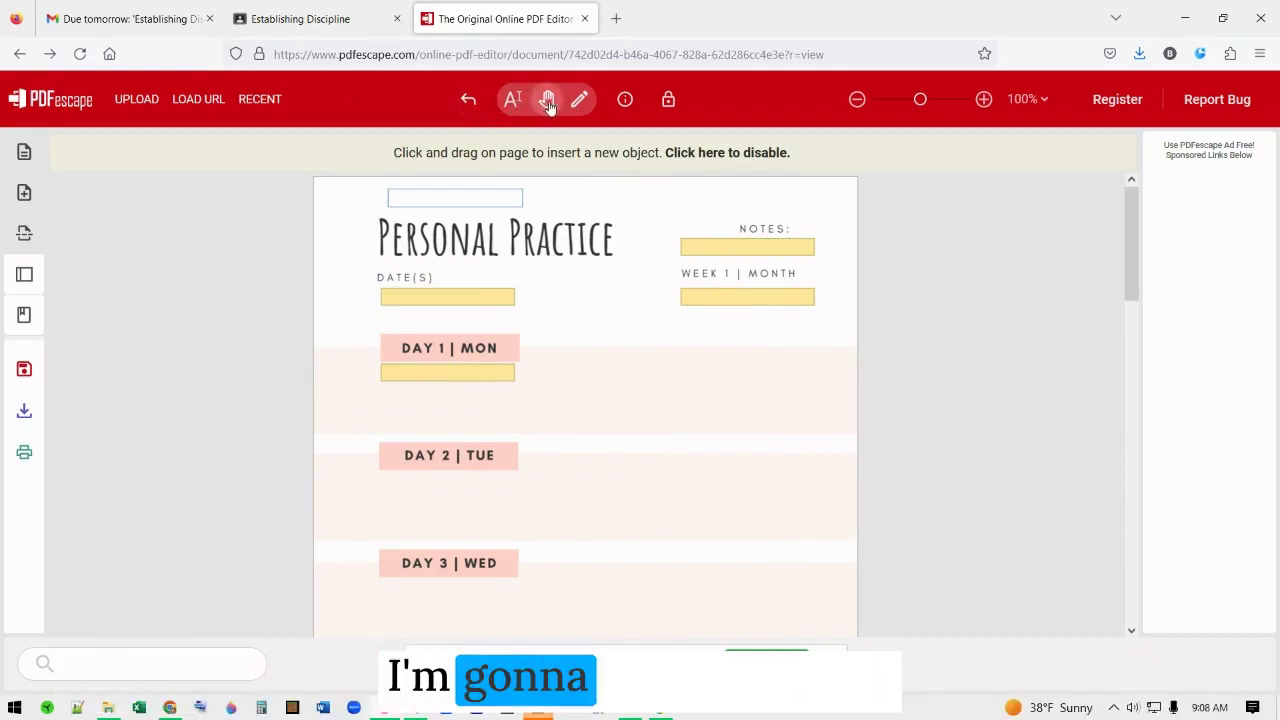
left_click(579, 99)
left_click(730, 211)
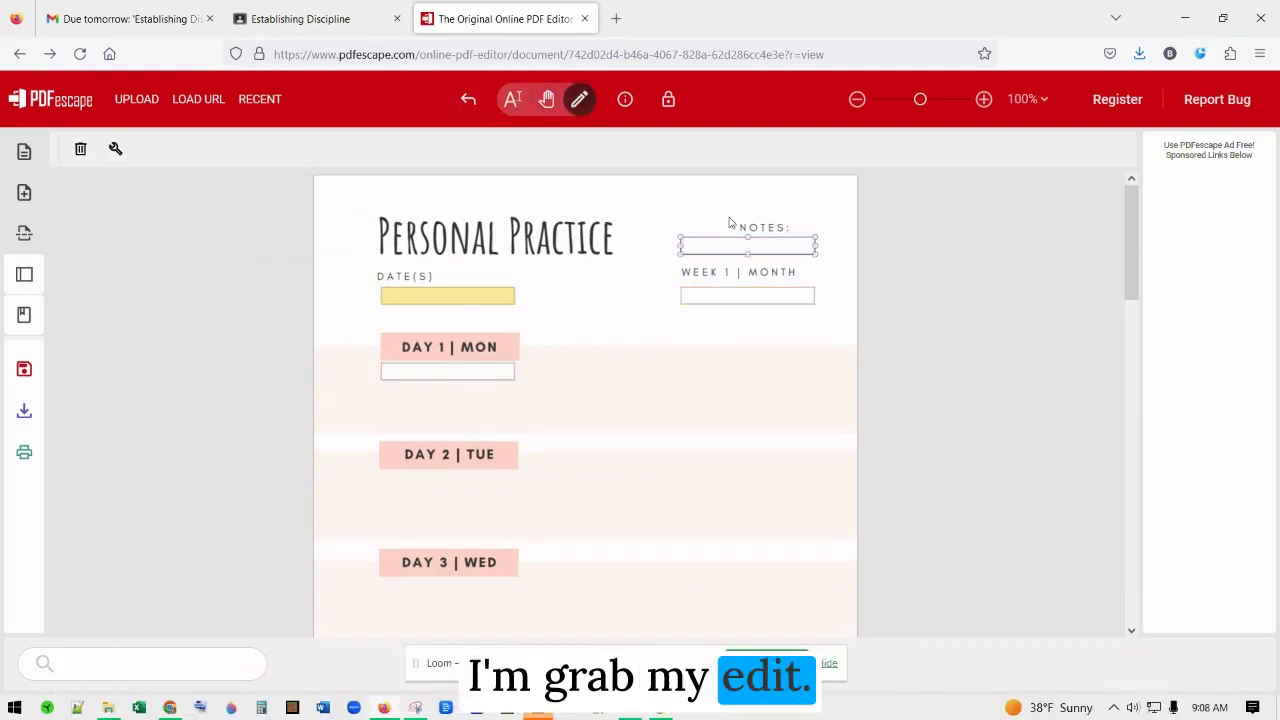
double_click(737, 246)
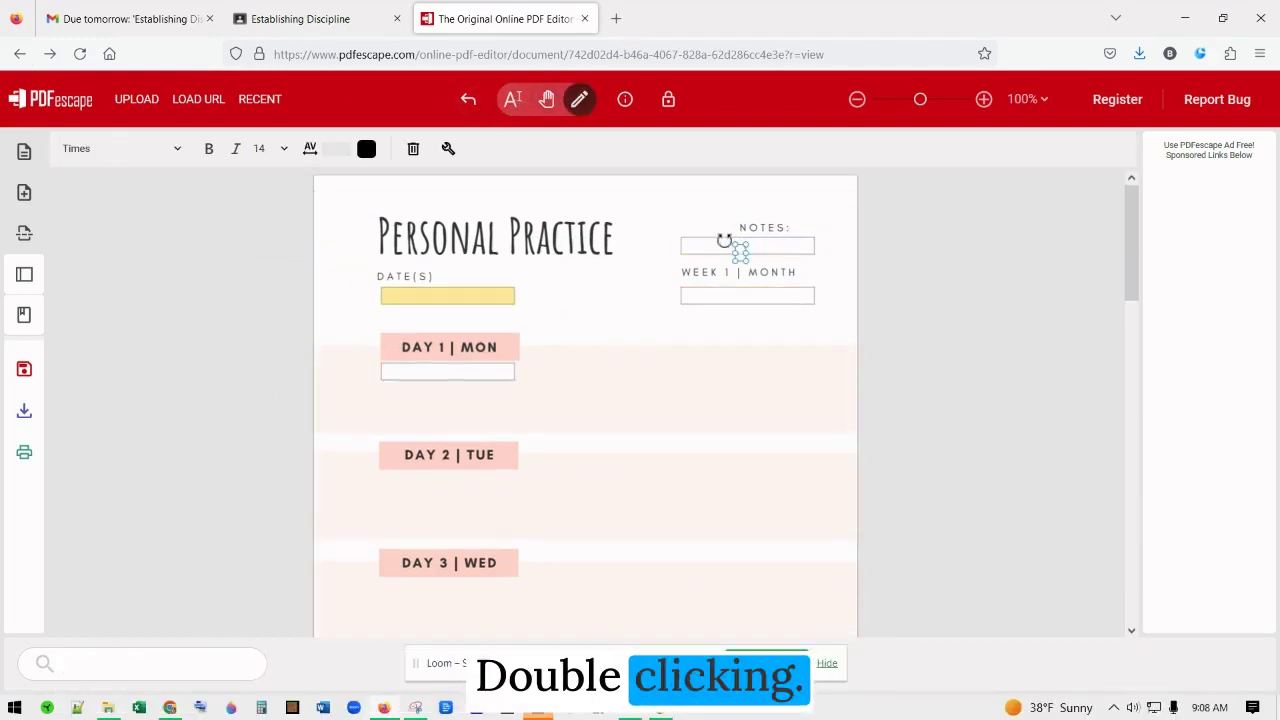
left_click(469, 100)
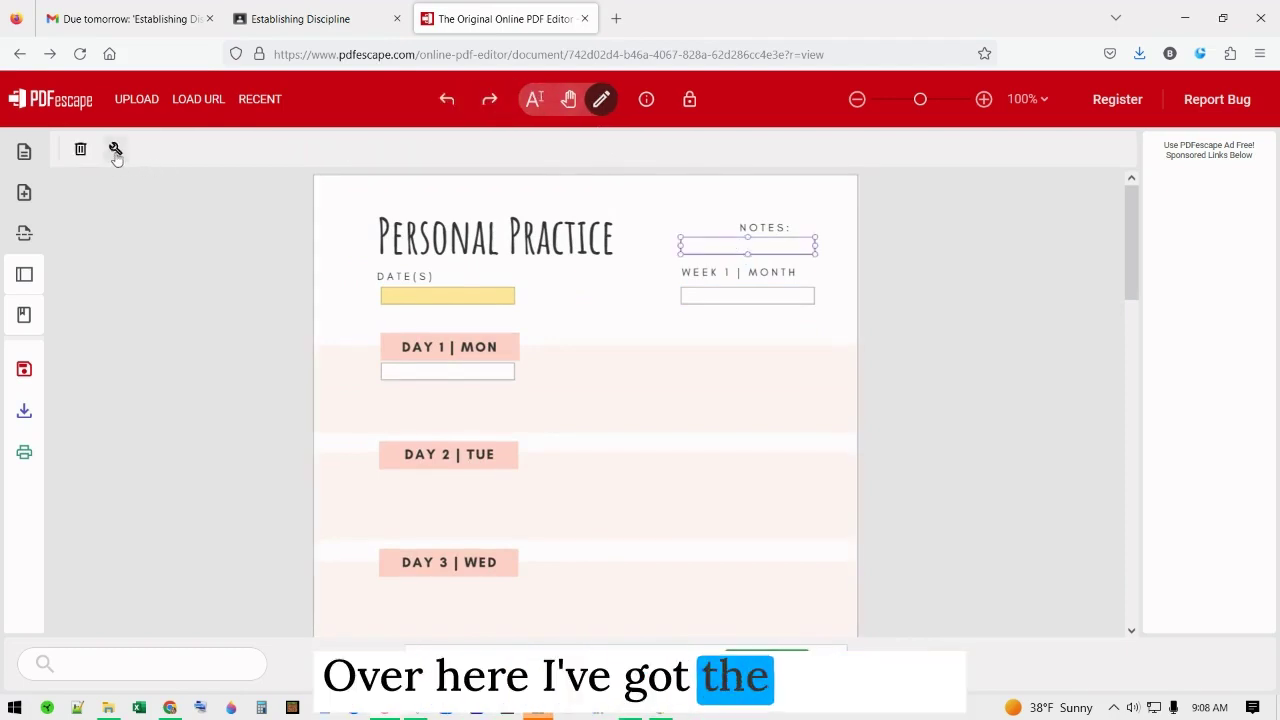
left_click(115, 150)
key("Escape")
- Enlarge the Day 1 | Mon text field to fill its shaded band, make it multi-line and name it Monday
left_click_drag(516, 380, 832, 433)
double_click(829, 434)
left_click(519, 329)
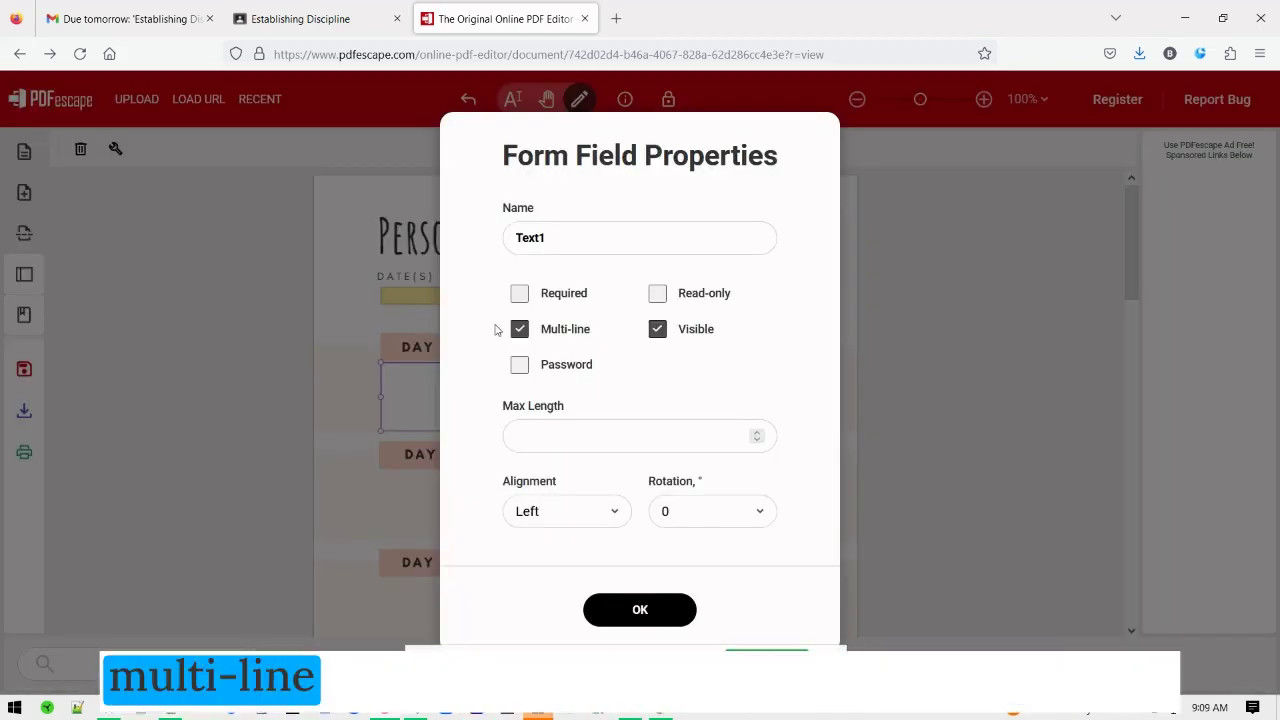
left_click_drag(589, 242, 413, 252)
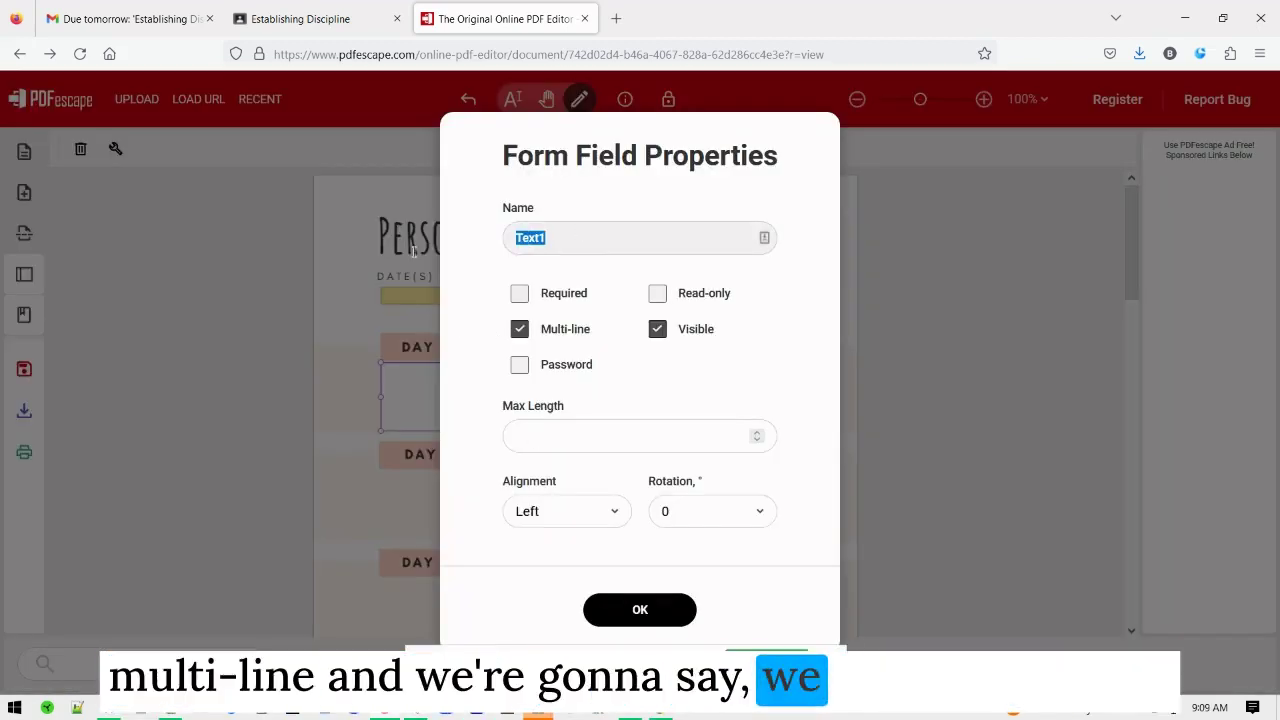
type("Monday")
key("Return")
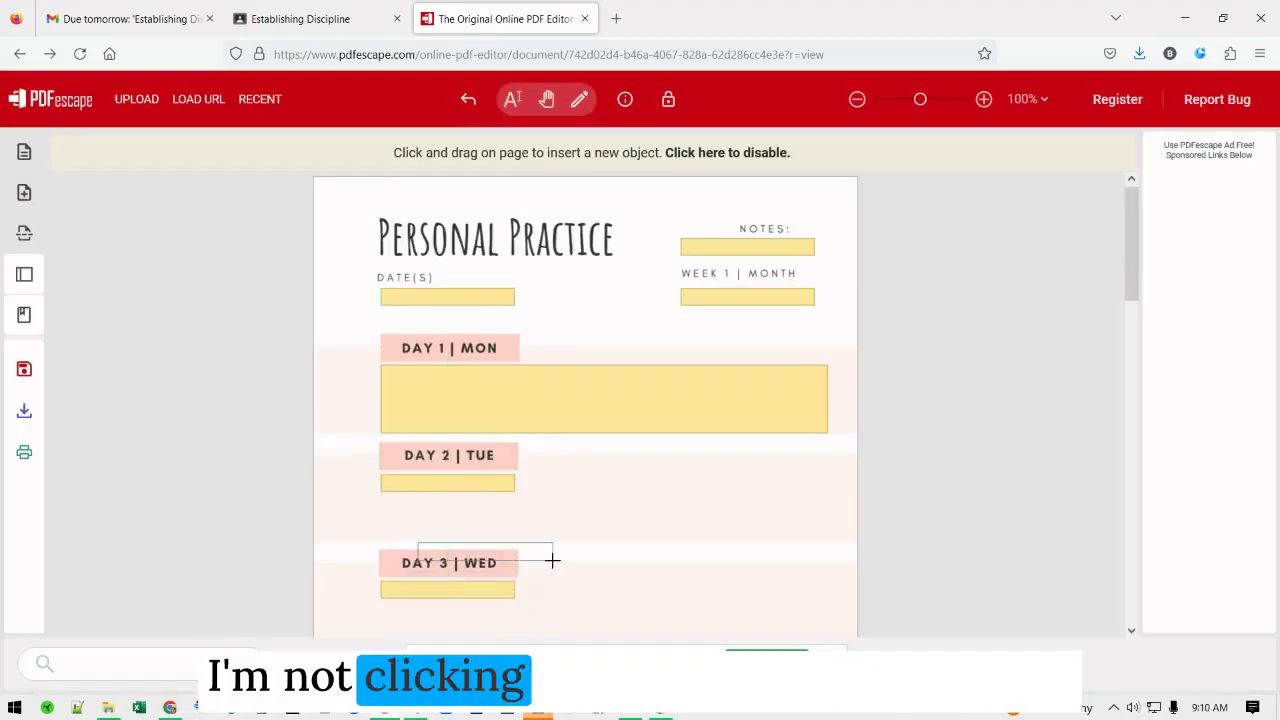
- Insert text form fields under Day 4 | Thu and Day 5 | Fri, aligned with the day fields above them
scroll(486, 523, "down", 4)
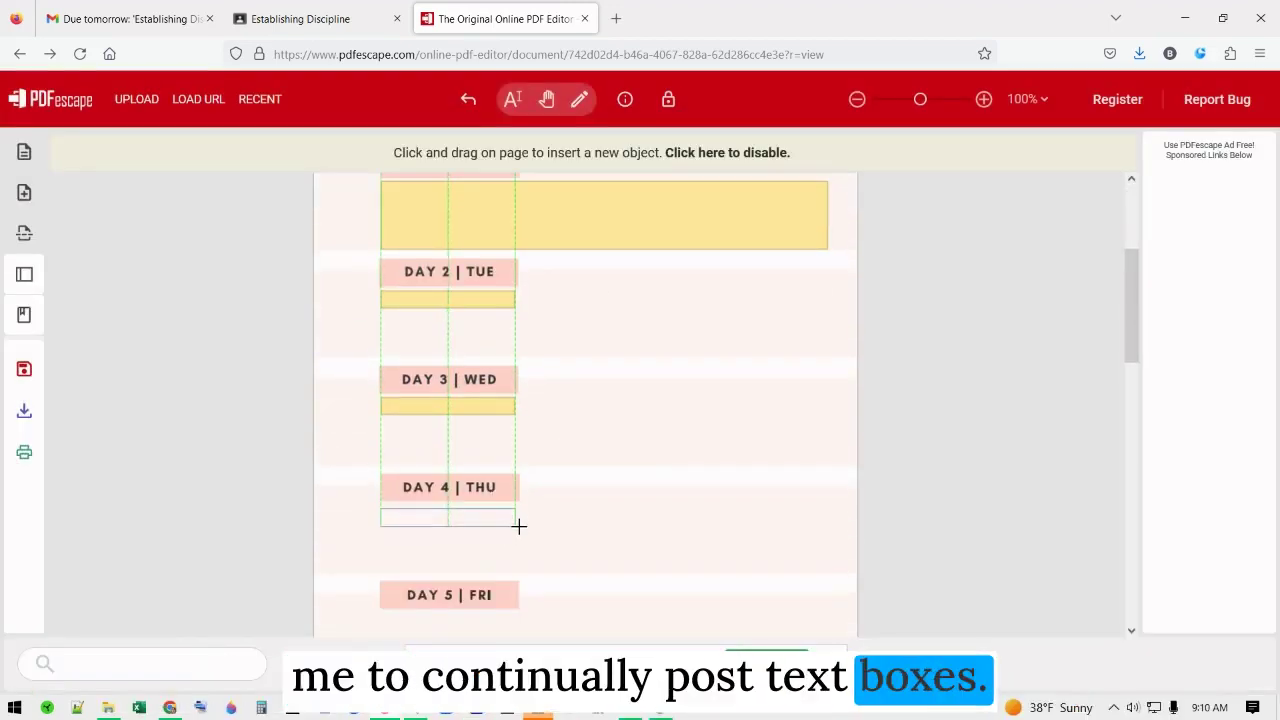
left_click(519, 526)
scroll(600, 560, "down", 2)
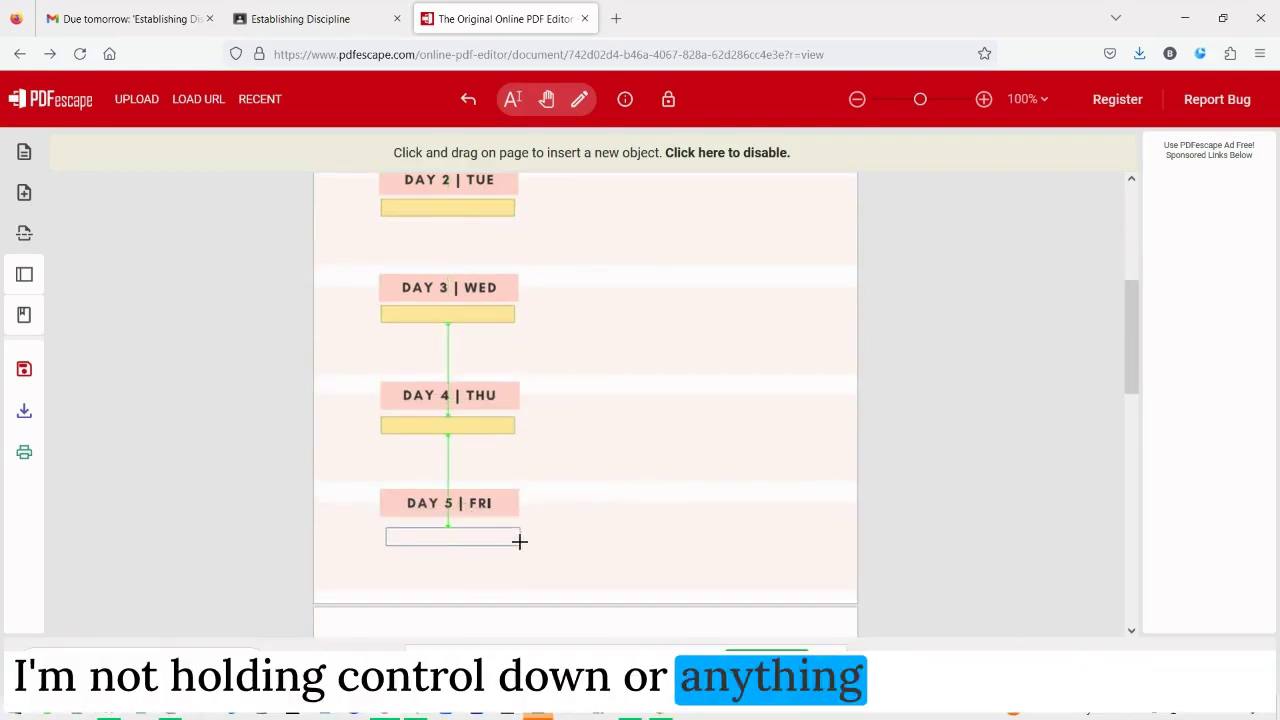
left_click(517, 541)
scroll(503, 486, "up", 1)
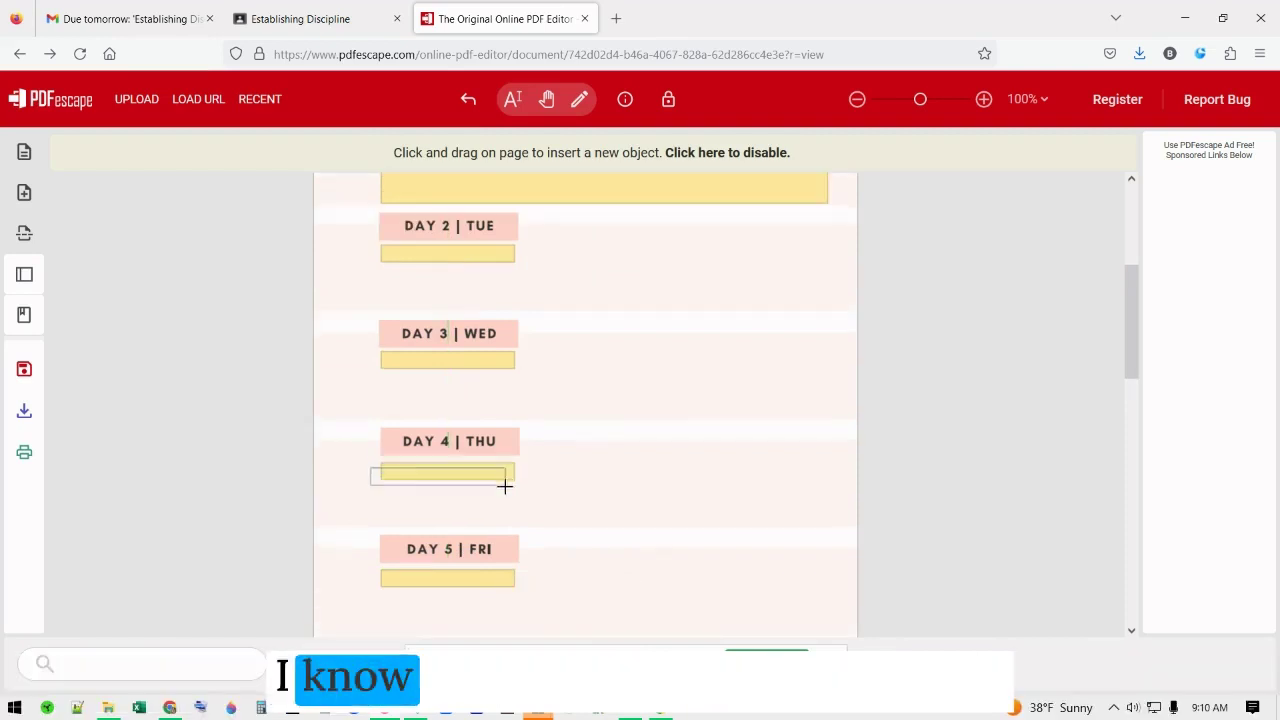
scroll(517, 503, "down", 6)
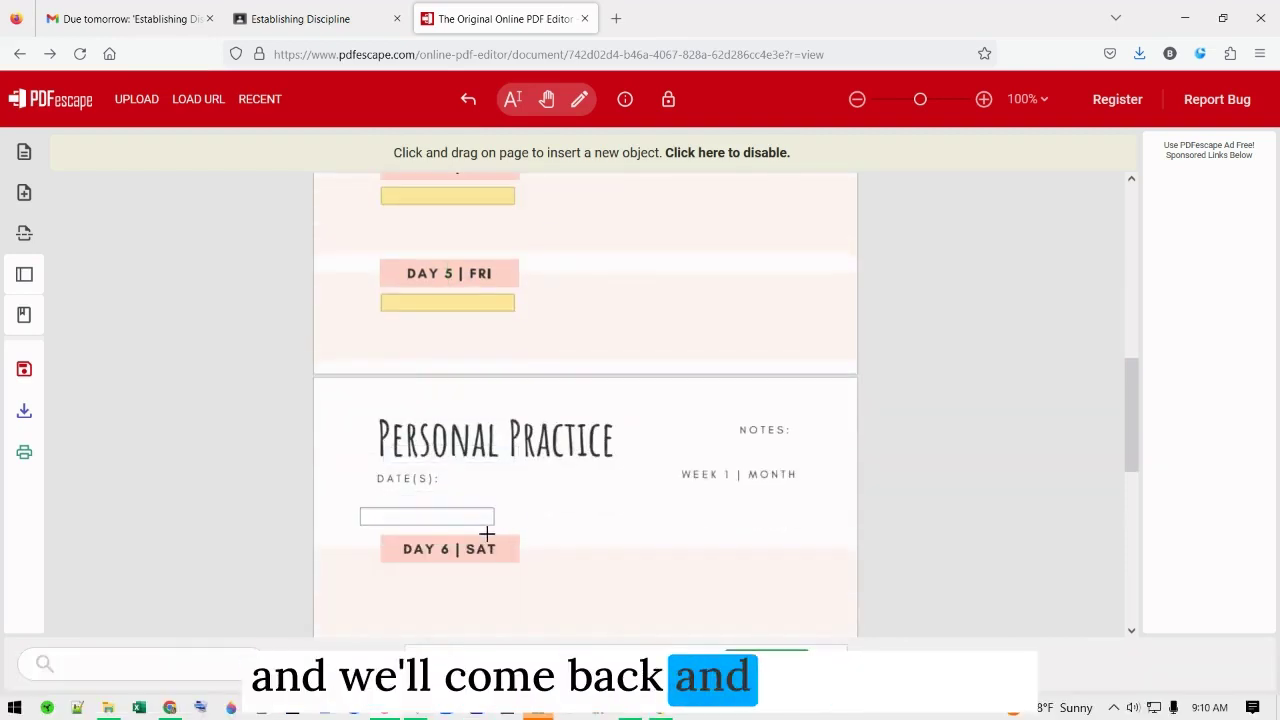
scroll(520, 500, "down", 3)
- Enlarge the Notes text field on the first page slightly and make it multi-line
scroll(814, 409, "up", 14)
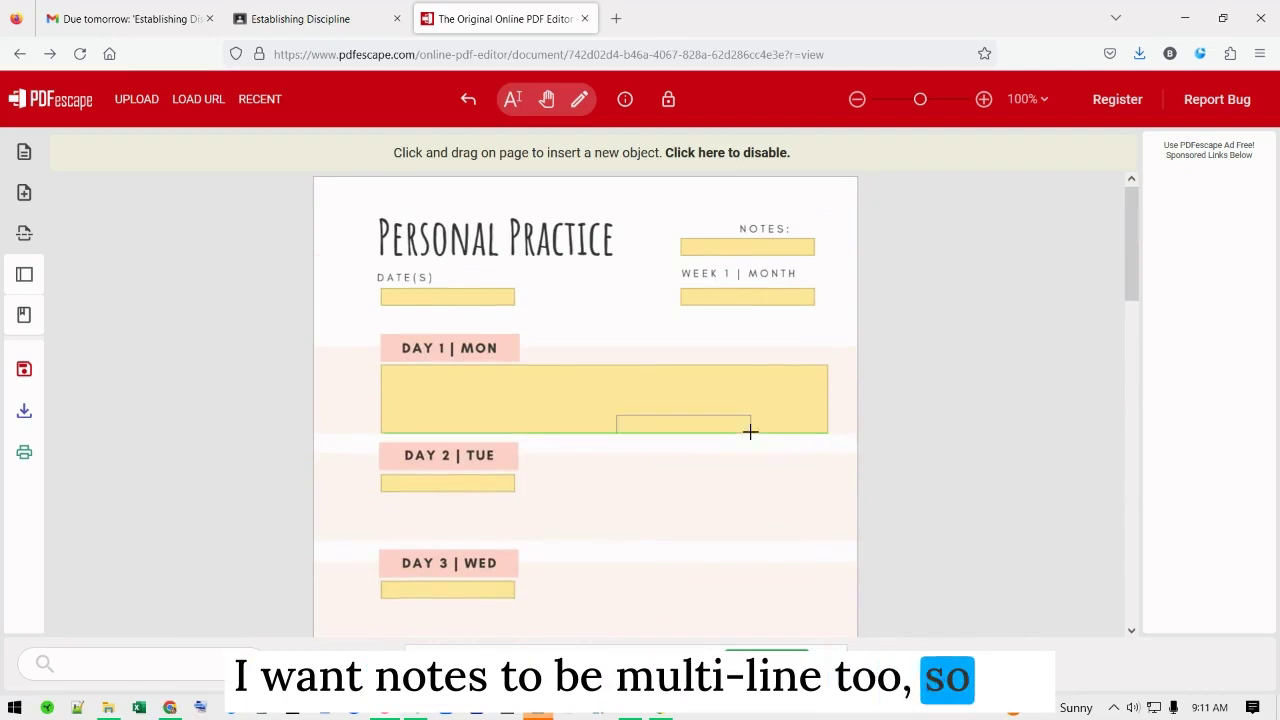
left_click(579, 101)
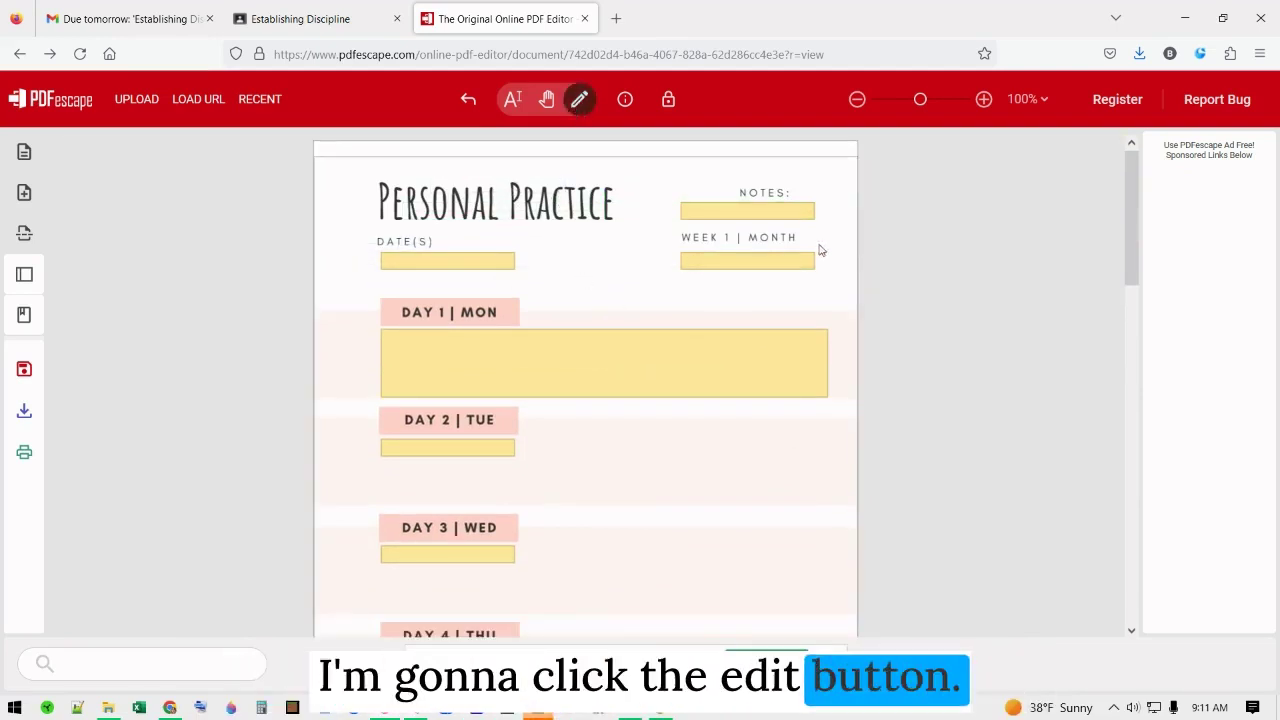
left_click(782, 210)
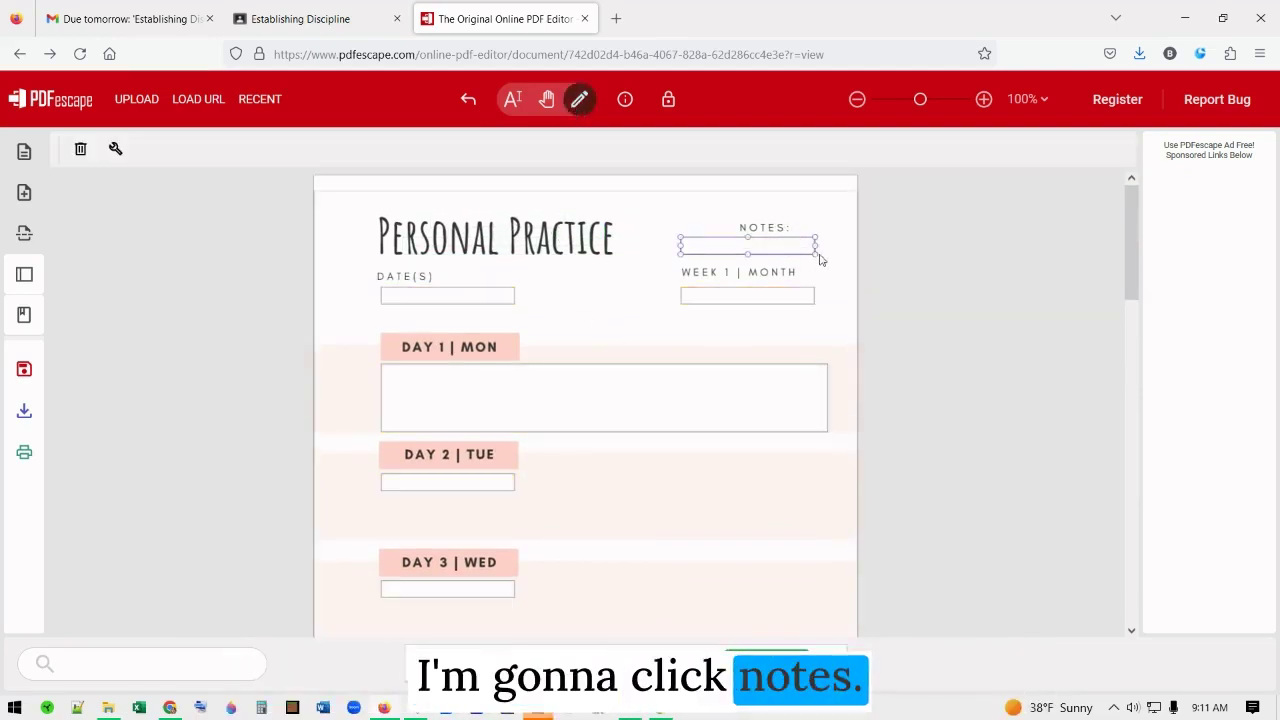
left_click_drag(818, 257, 836, 265)
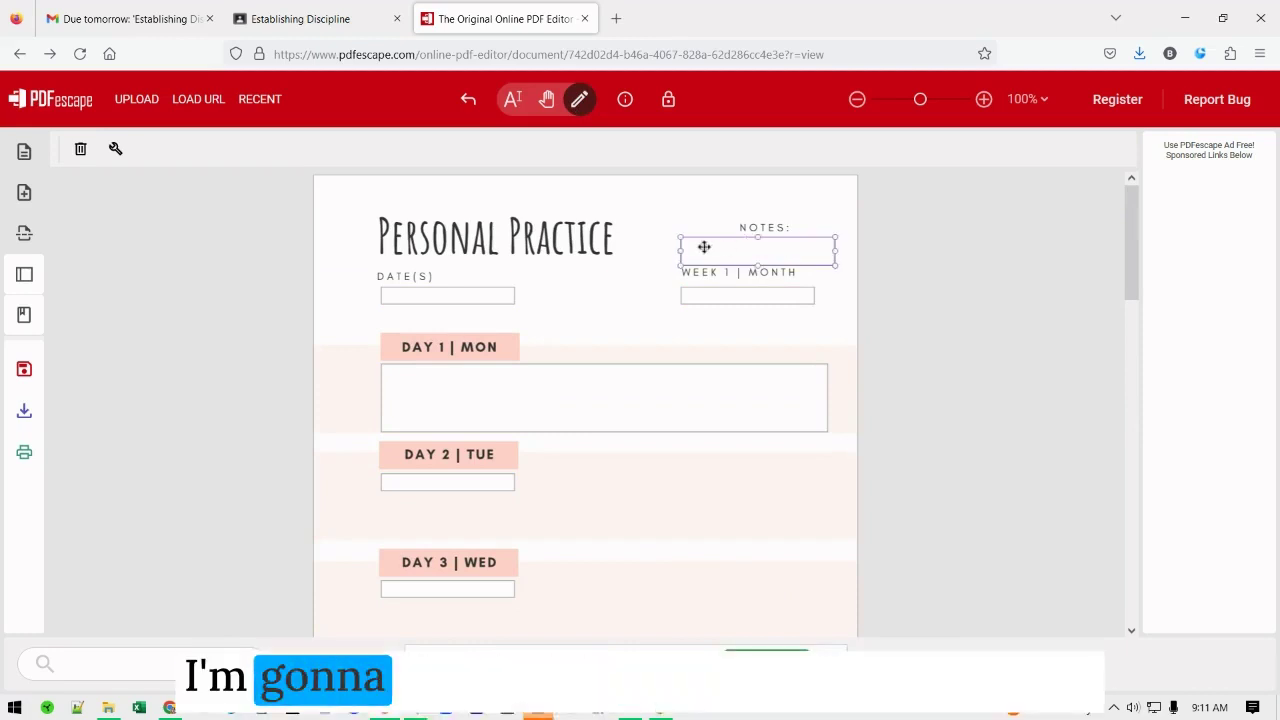
left_click(115, 149)
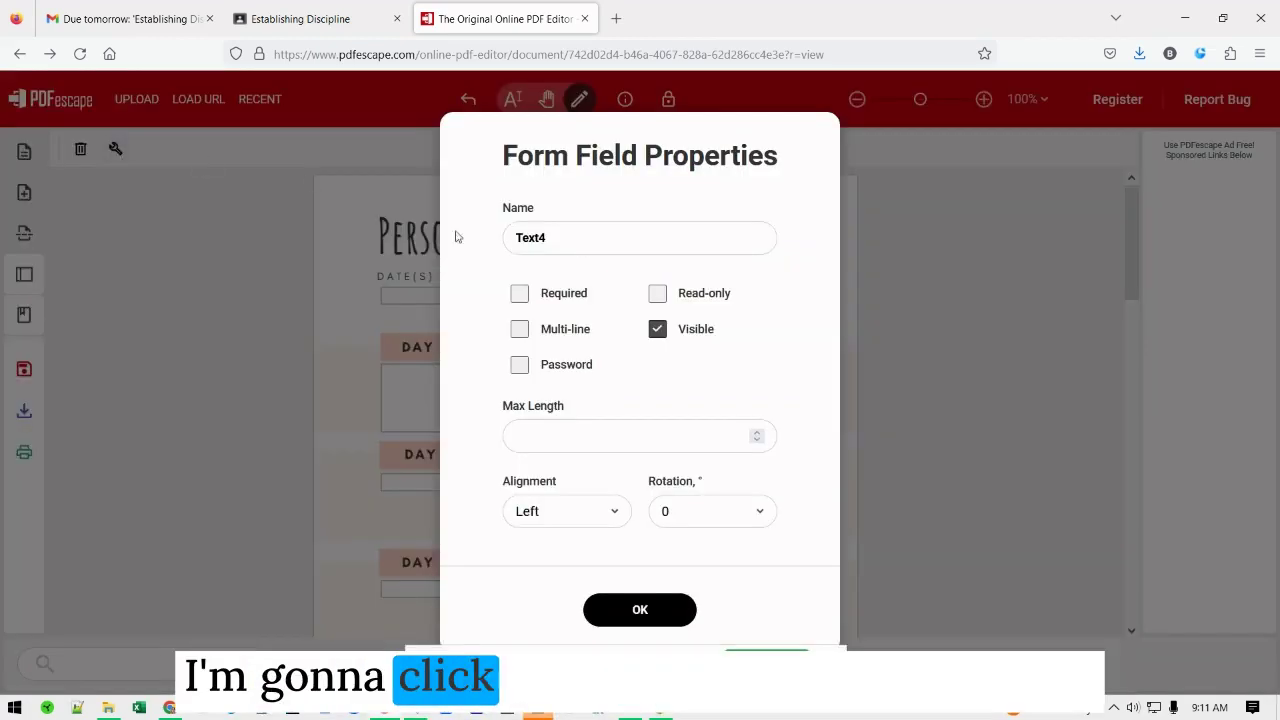
left_click(519, 329)
left_click(640, 609)
- Enlarge the Day 2 | Tue text field to match the width of the Monday field, and select the Day 3 | Wed field
left_click_drag(515, 490, 829, 542)
scroll(790, 537, "down", 1)
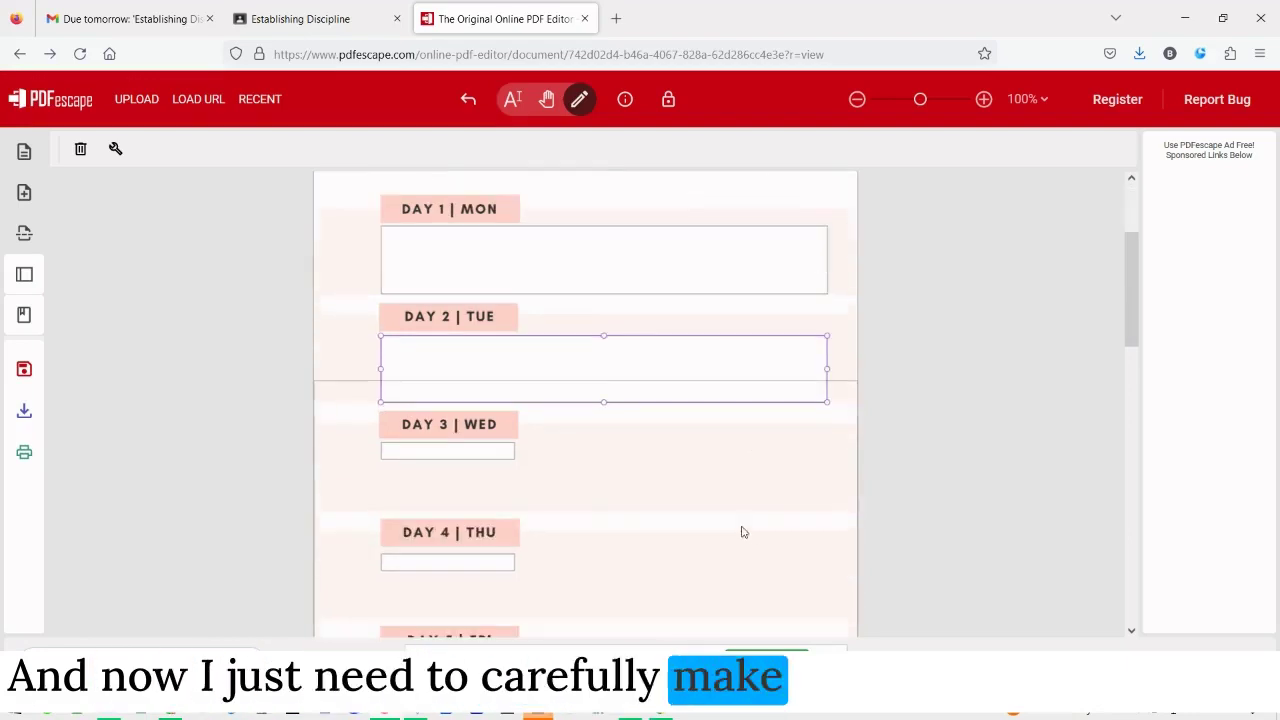
left_click(443, 457)
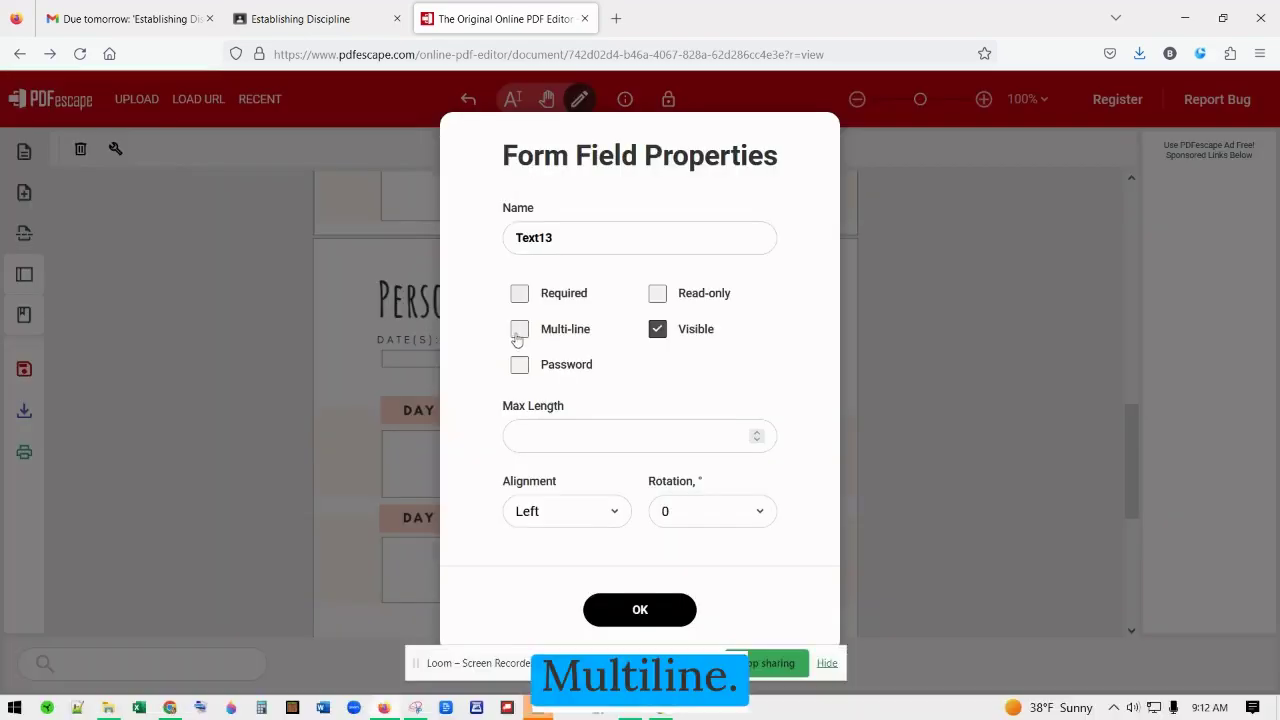
- Turn on the multi-line option for the enlarged text fields on the second page
left_click(519, 329)
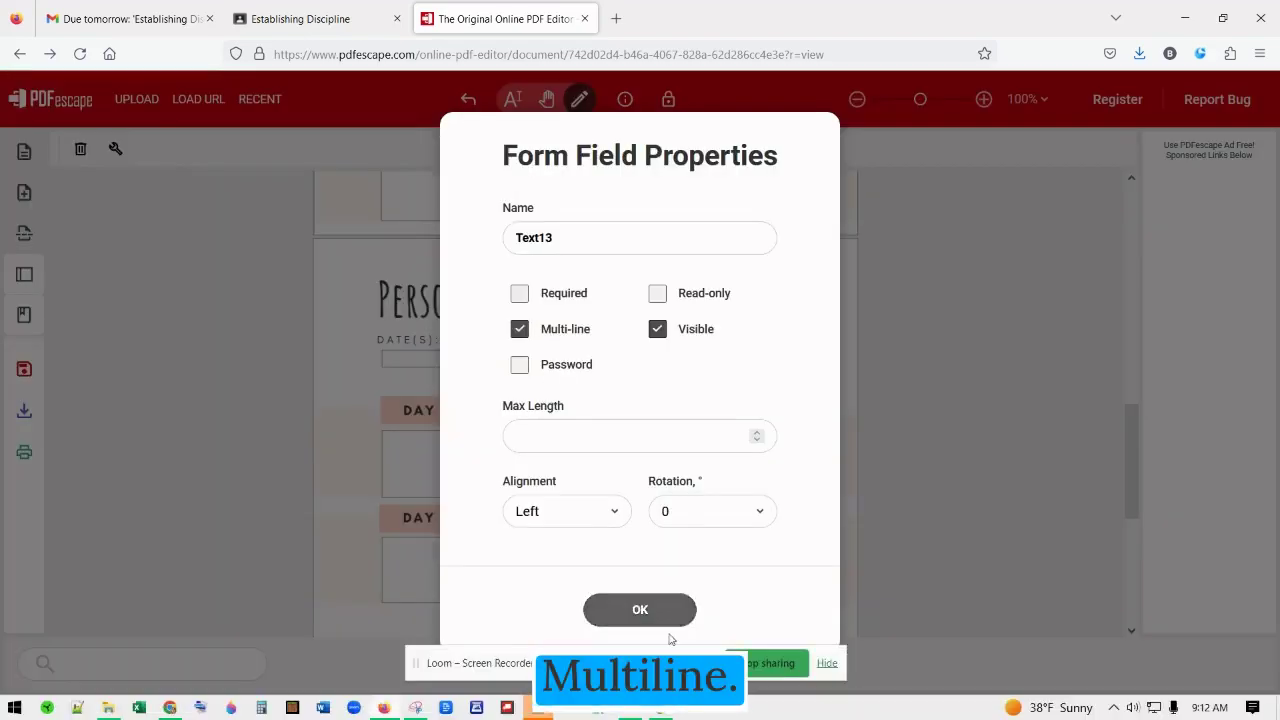
left_click(665, 618)
left_click(516, 458)
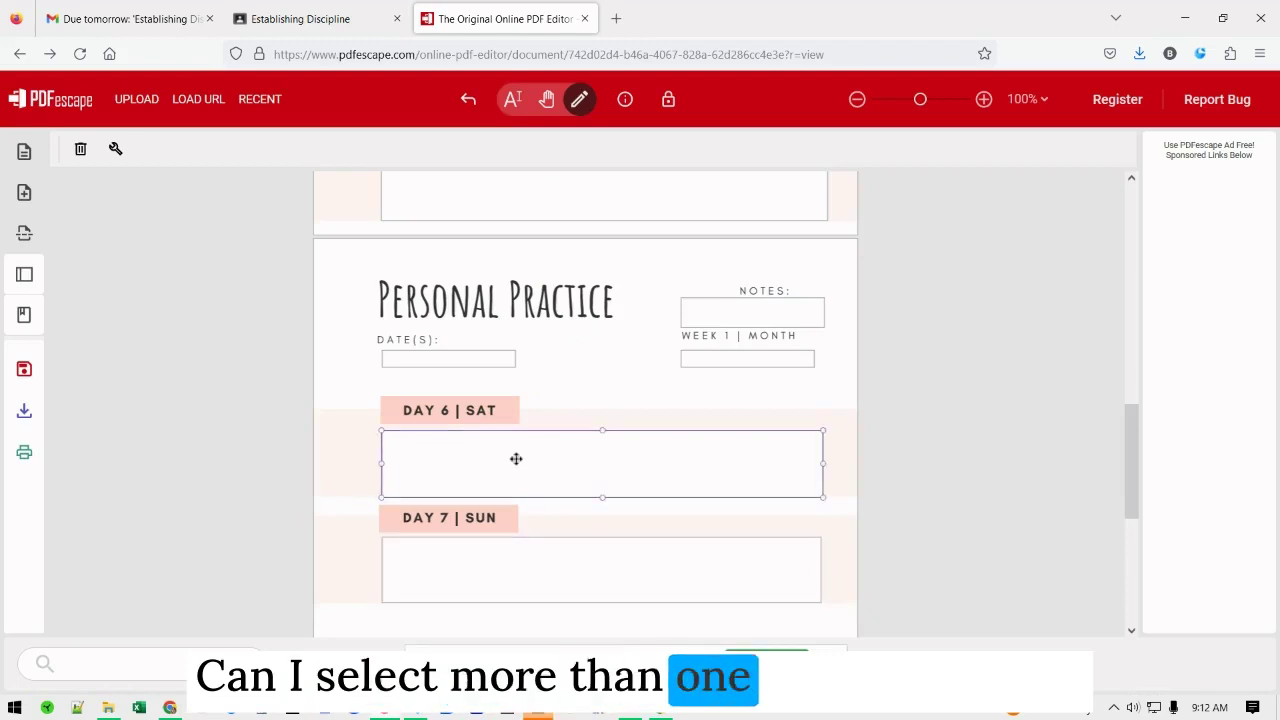
left_click(503, 569)
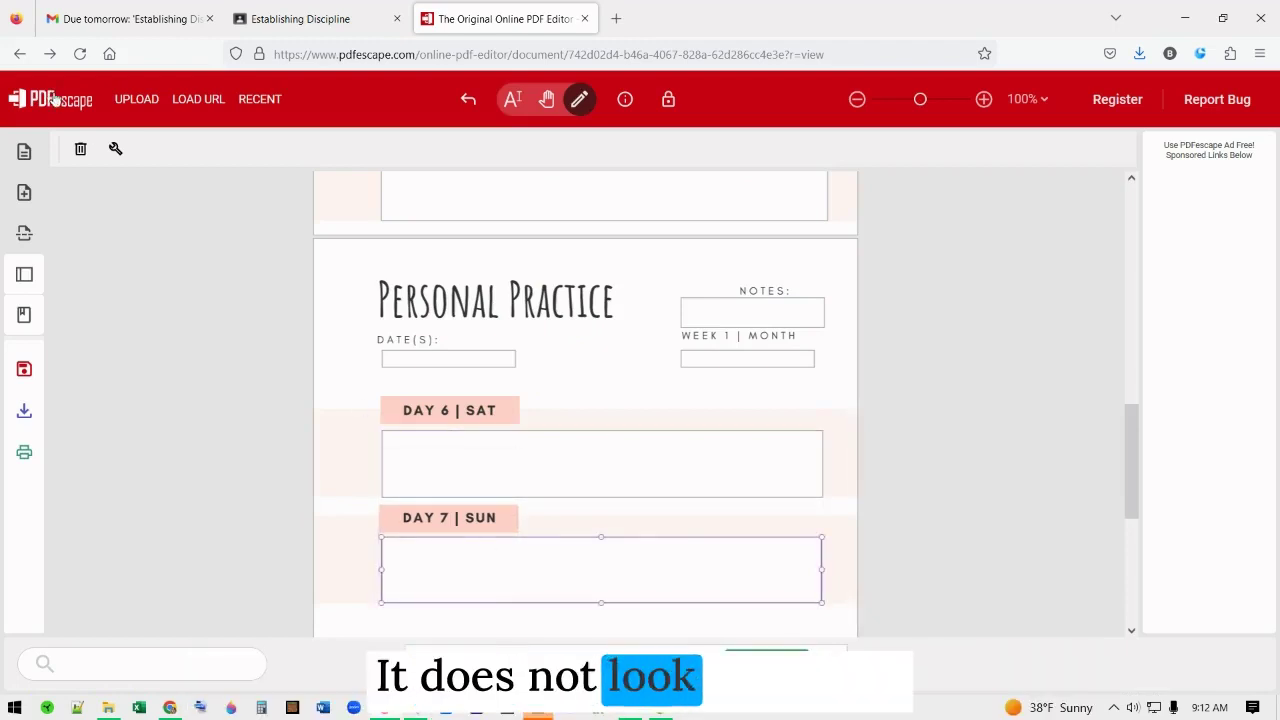
left_click(116, 150)
left_click(519, 329)
left_click(640, 610)
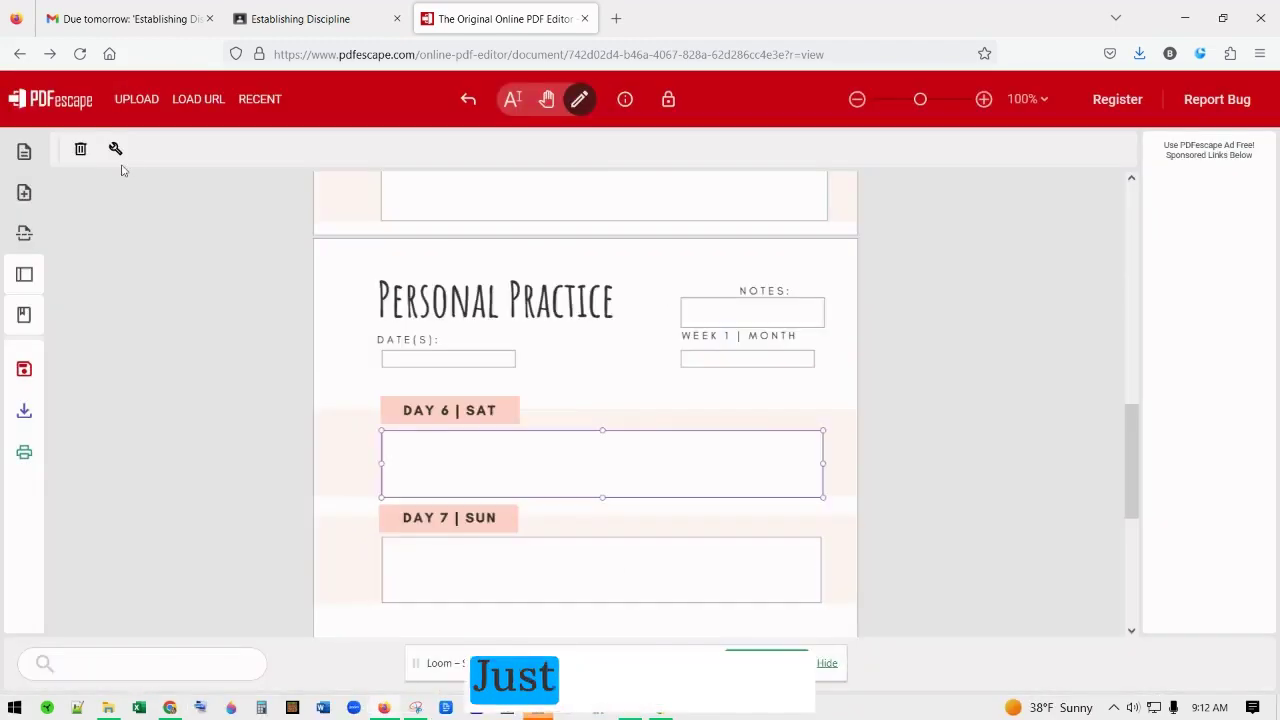
- Turn on the multi-line option for the Day 6 | Sat and Day 5 | Fri text fields
left_click(116, 150)
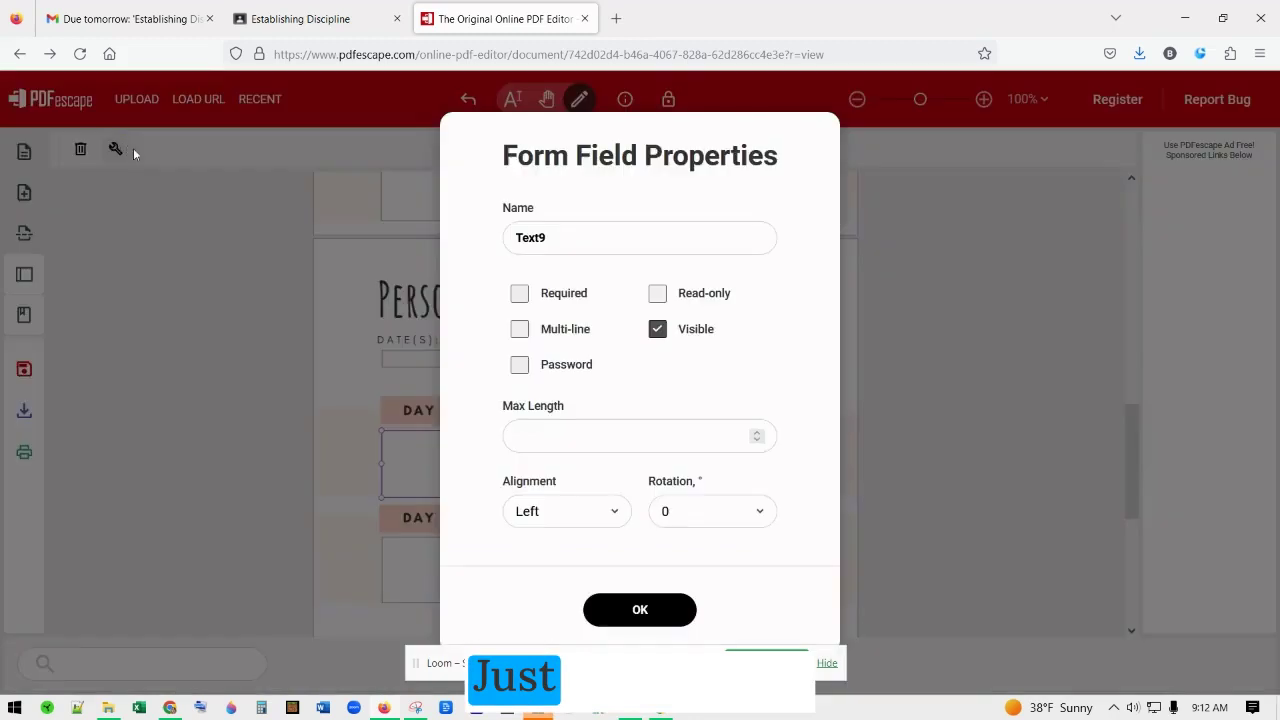
left_click(519, 329)
left_click(643, 614)
scroll(600, 510, "up", 2)
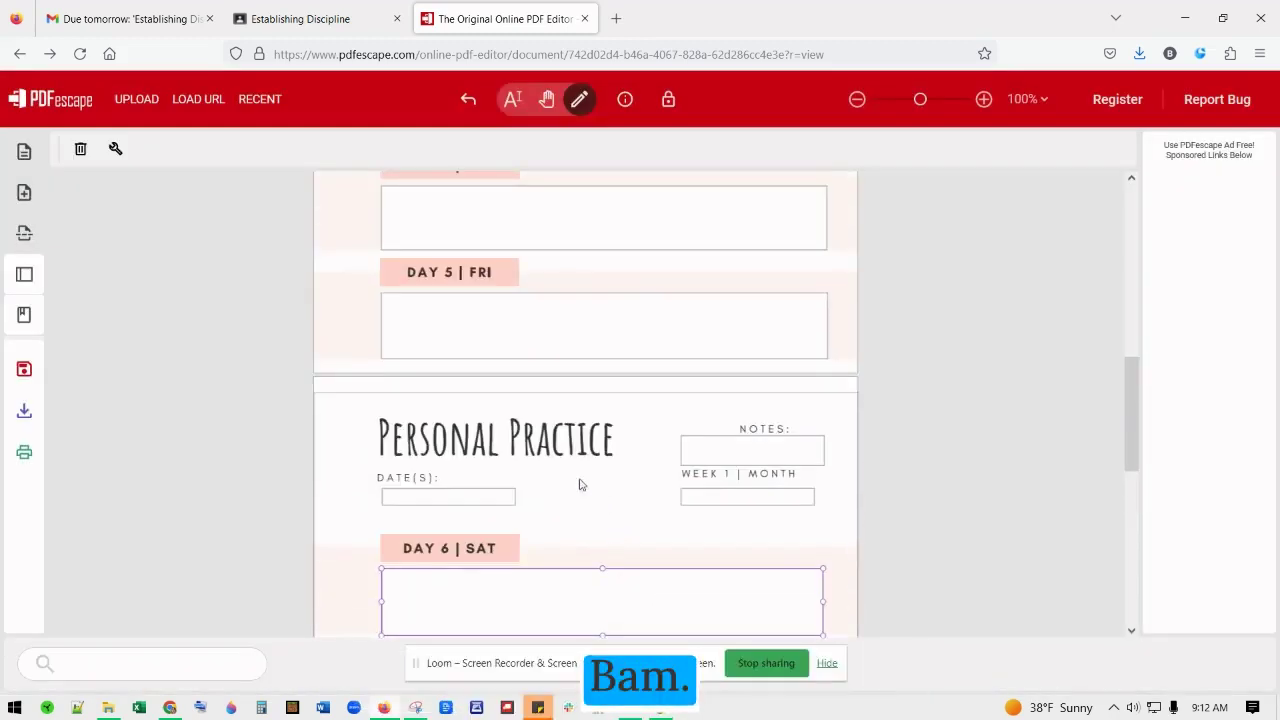
left_click(480, 325)
left_click(116, 150)
left_click(519, 329)
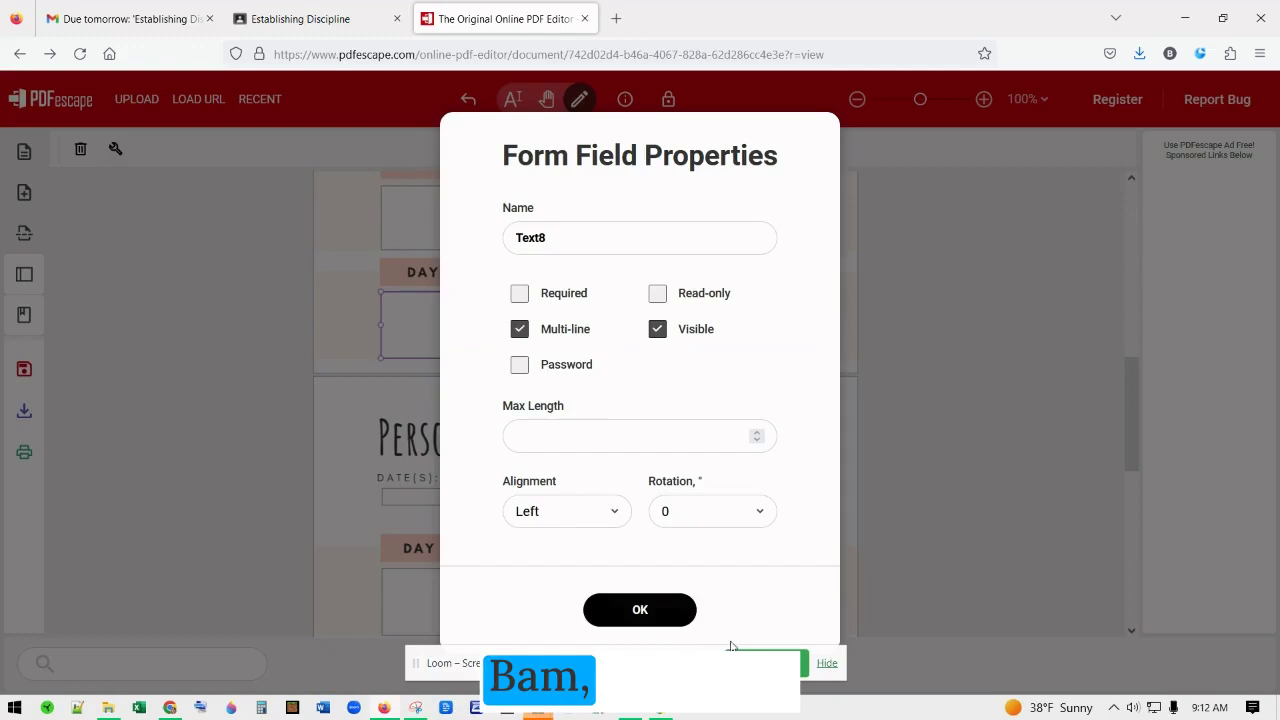
left_click(662, 615)
- Turn on the multi-line option for the Day 4 | Thu and Day 3 | Wed text fields, and open the Day 2 | Tue field's properties
scroll(594, 557, "up", 2)
left_click(480, 355)
left_click(116, 149)
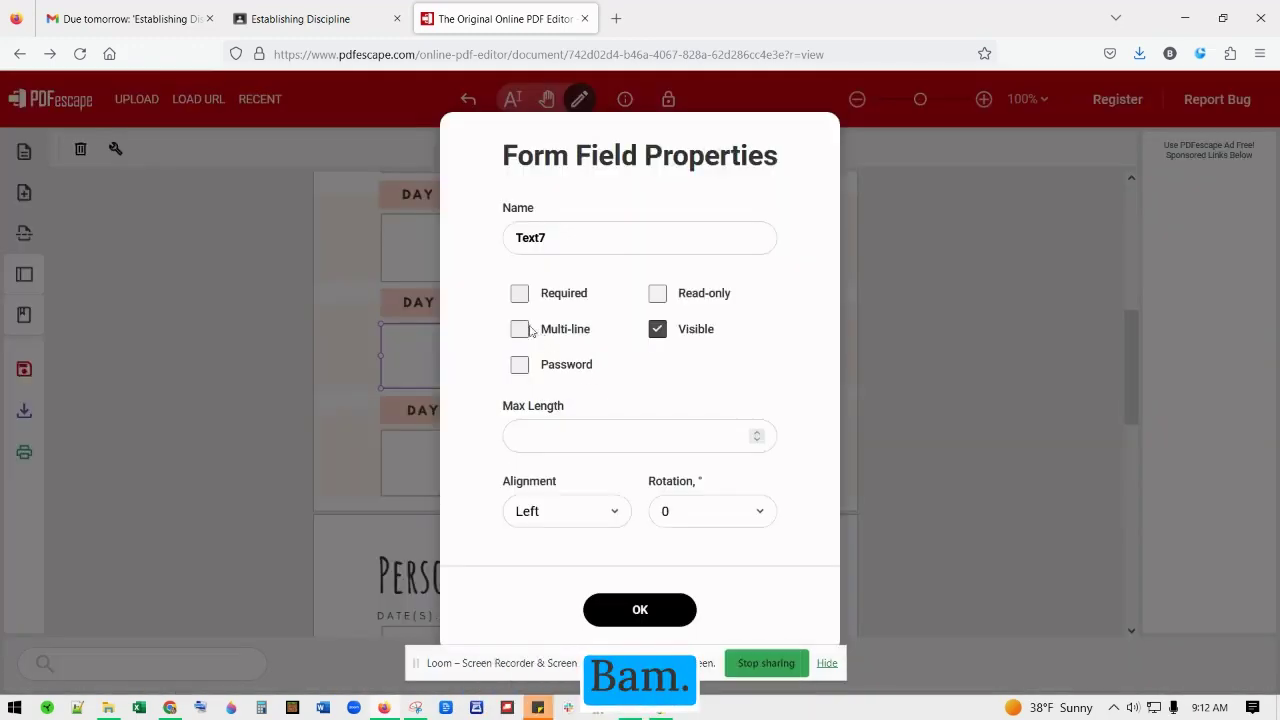
left_click(519, 329)
left_click(640, 610)
scroll(600, 500, "up", 2)
left_click(480, 300)
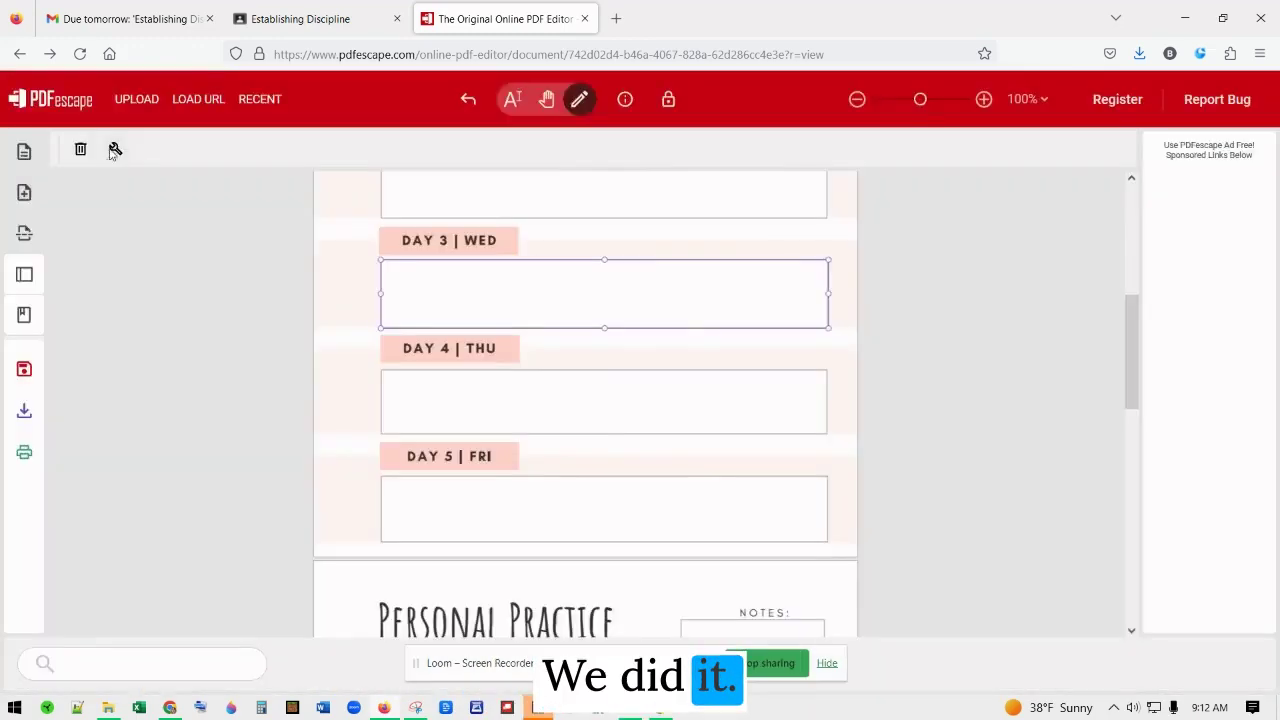
left_click(116, 150)
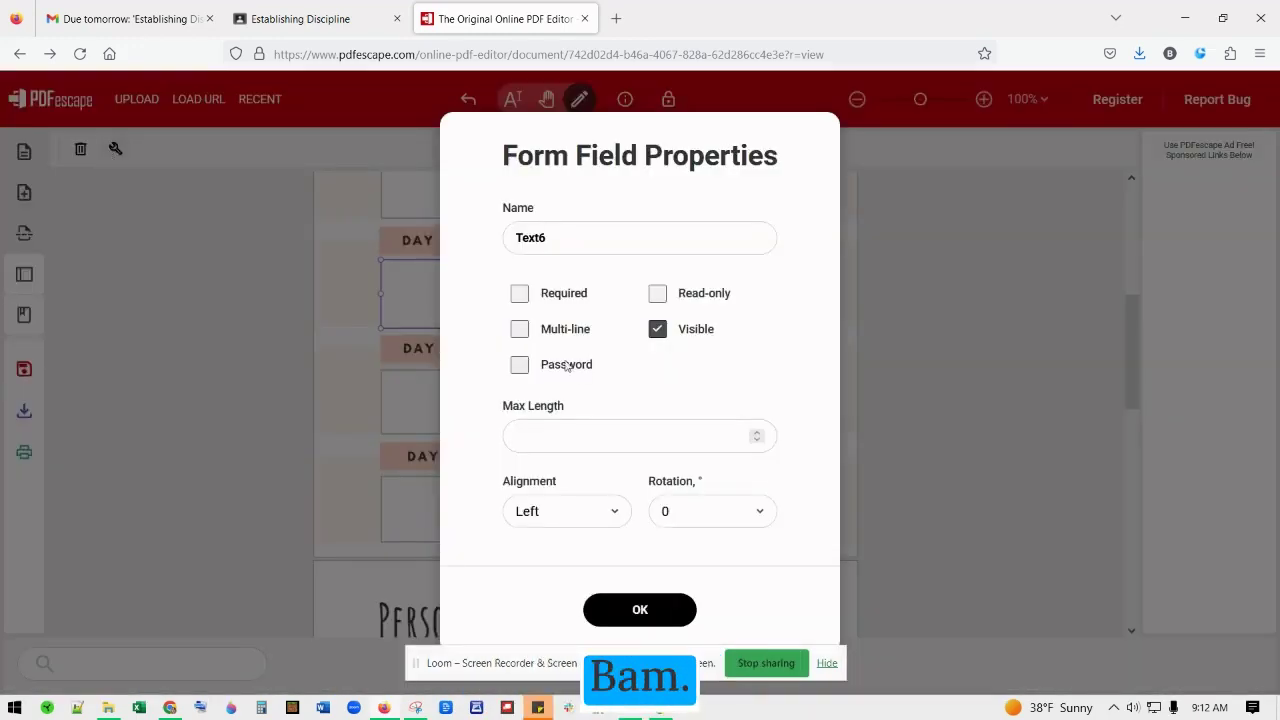
left_click(519, 329)
left_click(634, 608)
left_click(395, 172)
left_click(119, 149)
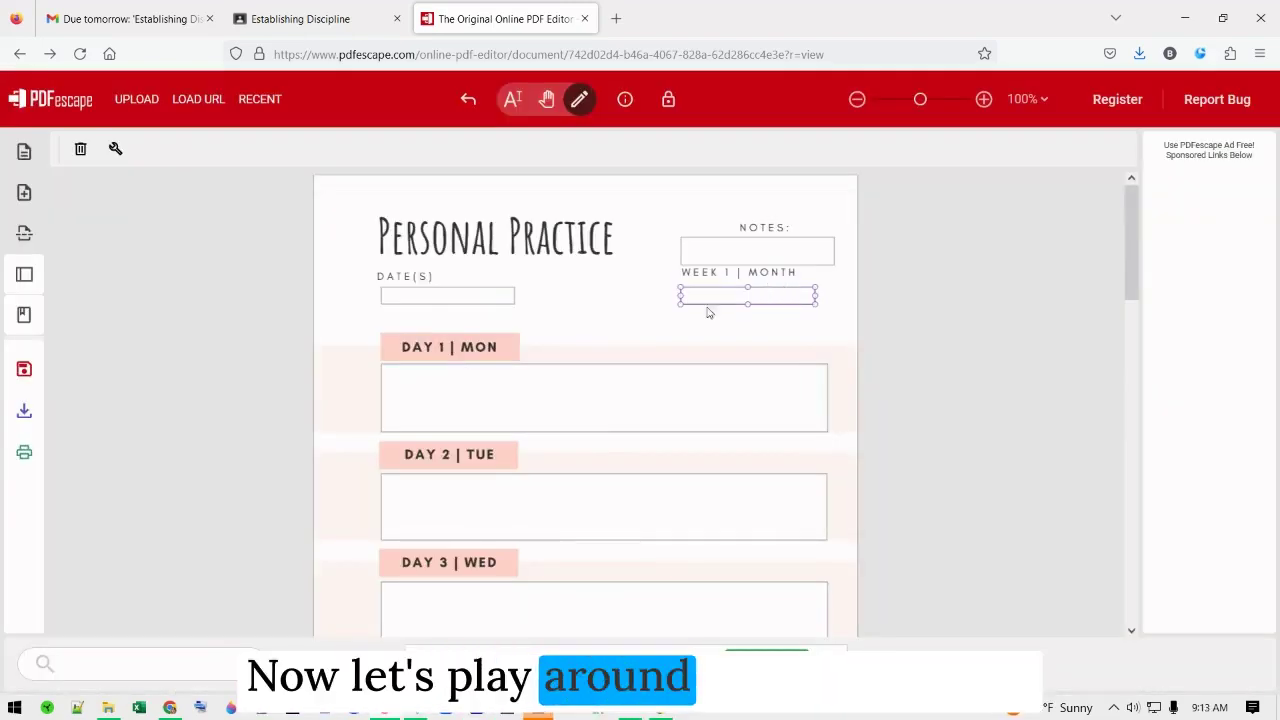
- Move the first page's week text field aside and insert a dropdown form field named Month beneath the MONTH label
double_click(774, 294)
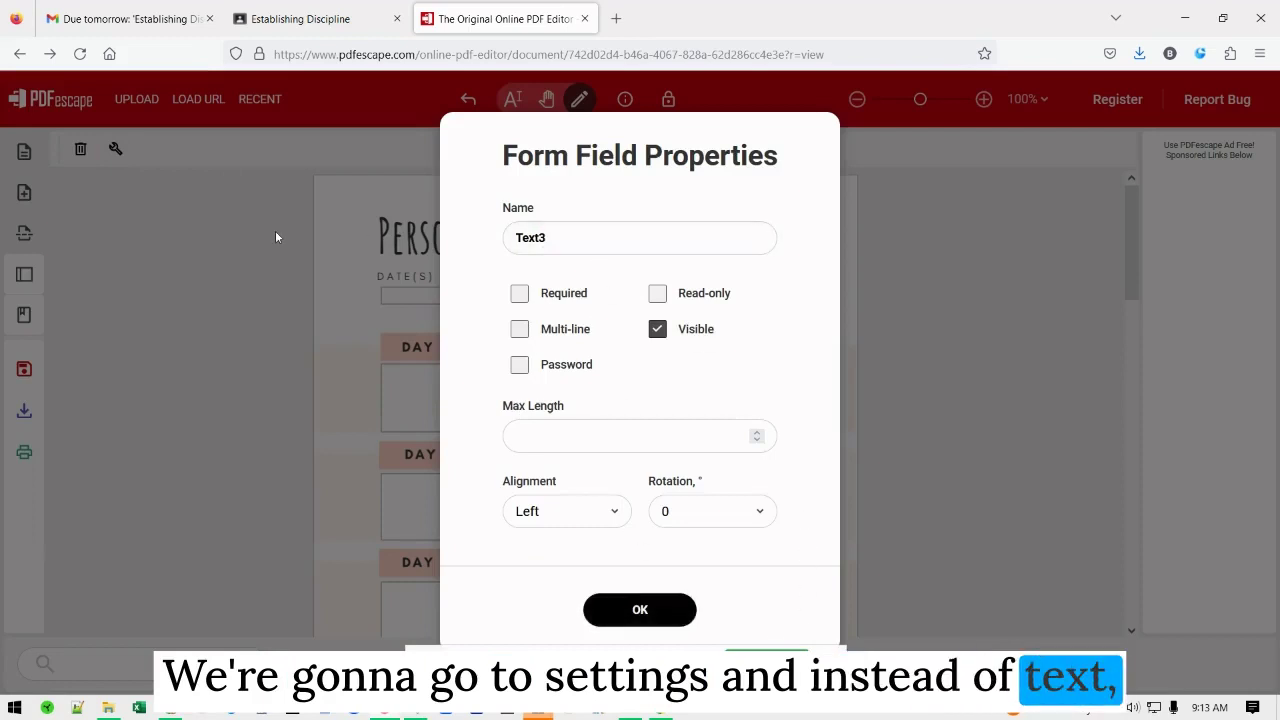
left_click(641, 605)
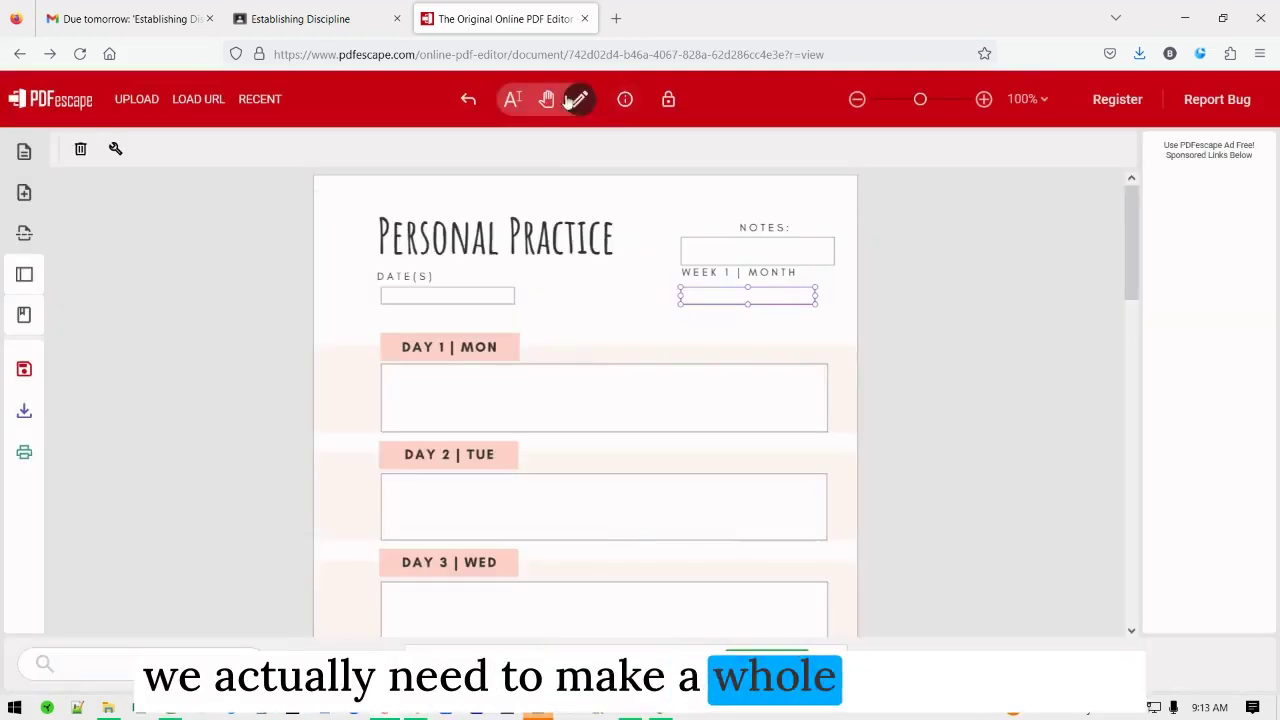
left_click(24, 151)
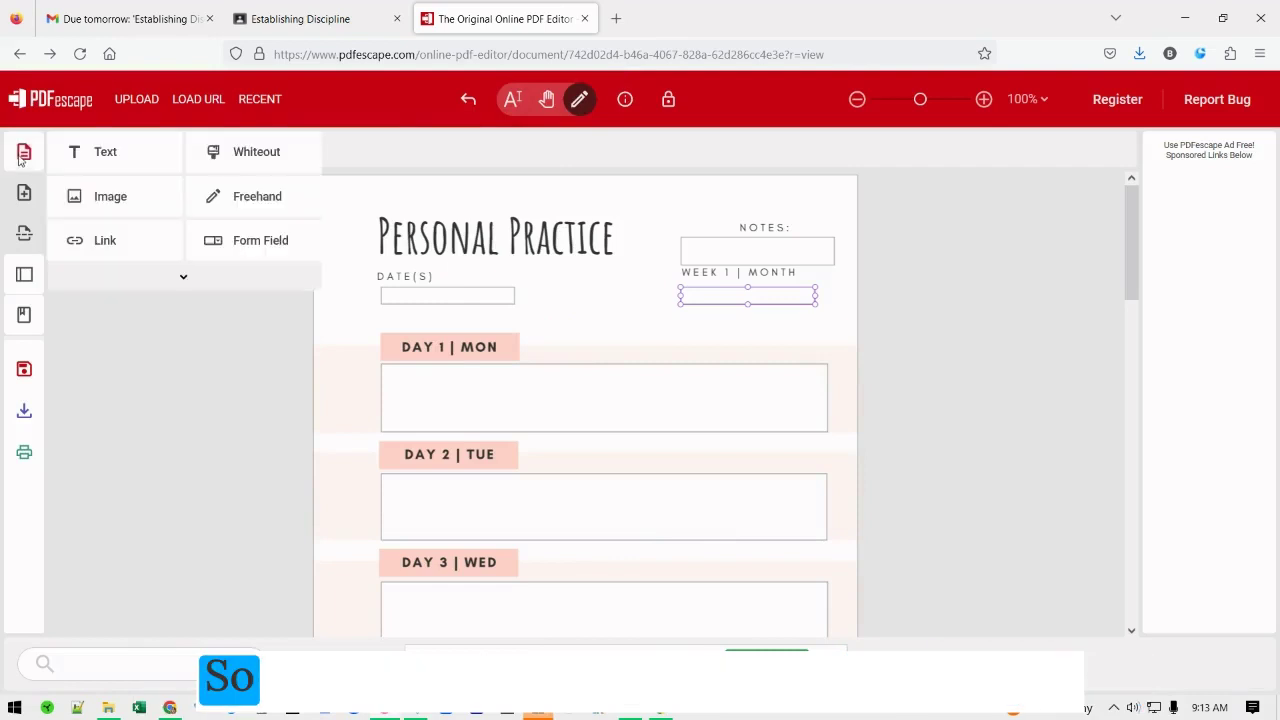
left_click(256, 240)
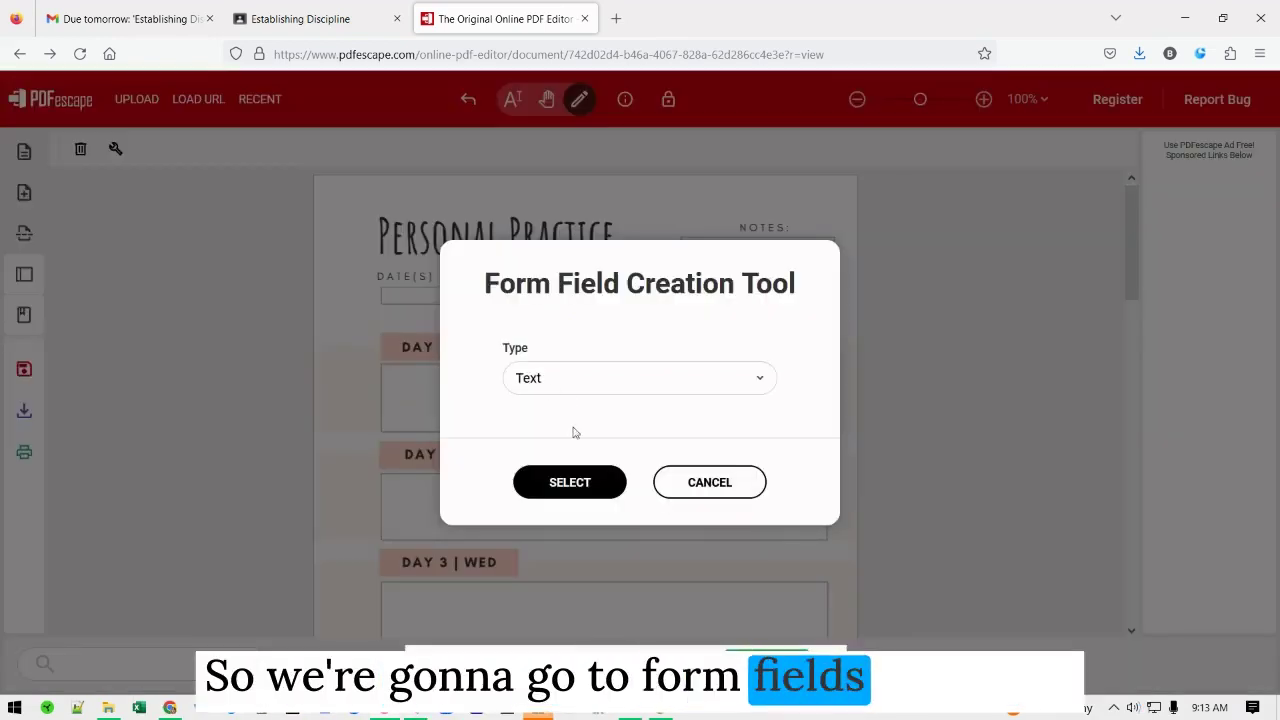
left_click(570, 385)
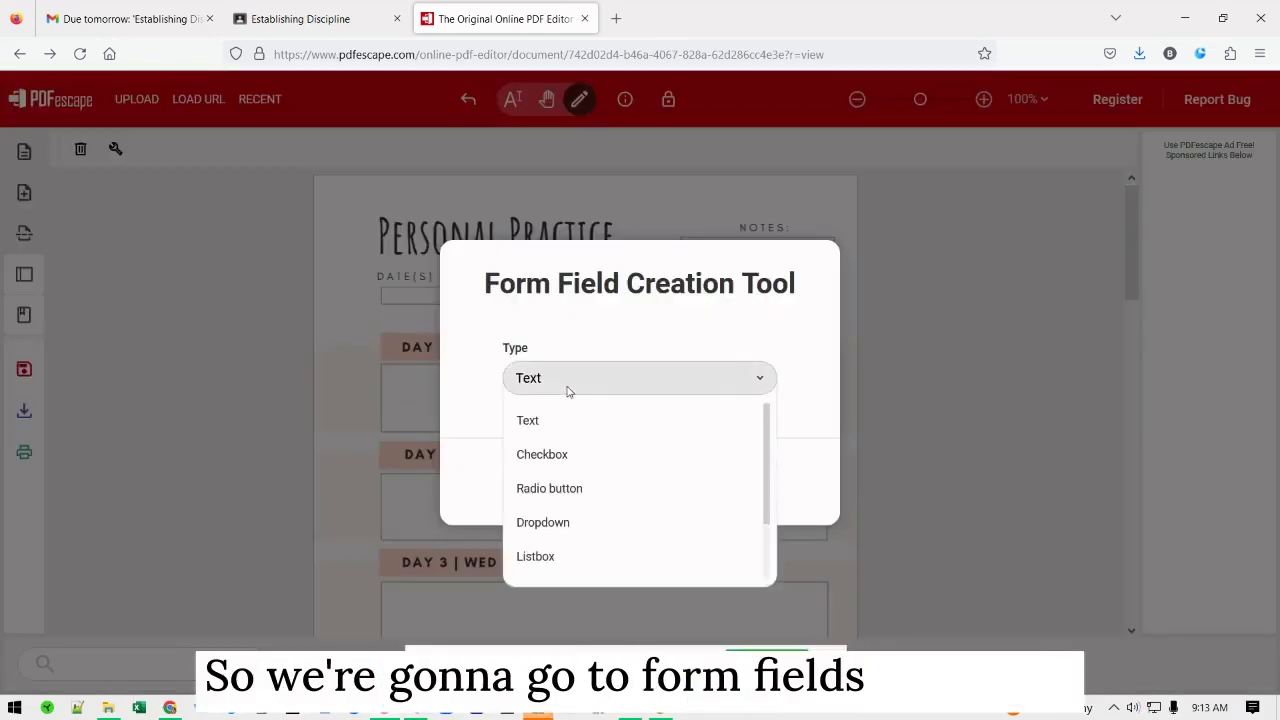
left_click(565, 527)
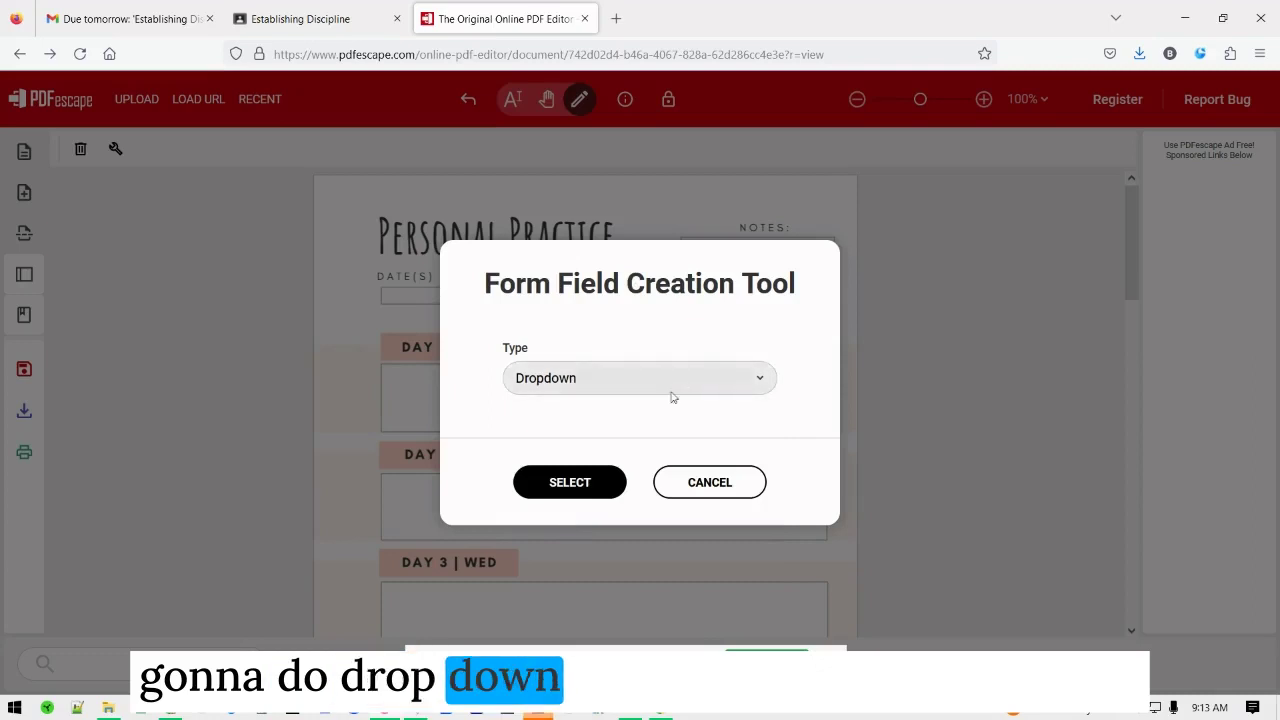
left_click(588, 487)
left_click_drag(746, 305, 812, 289)
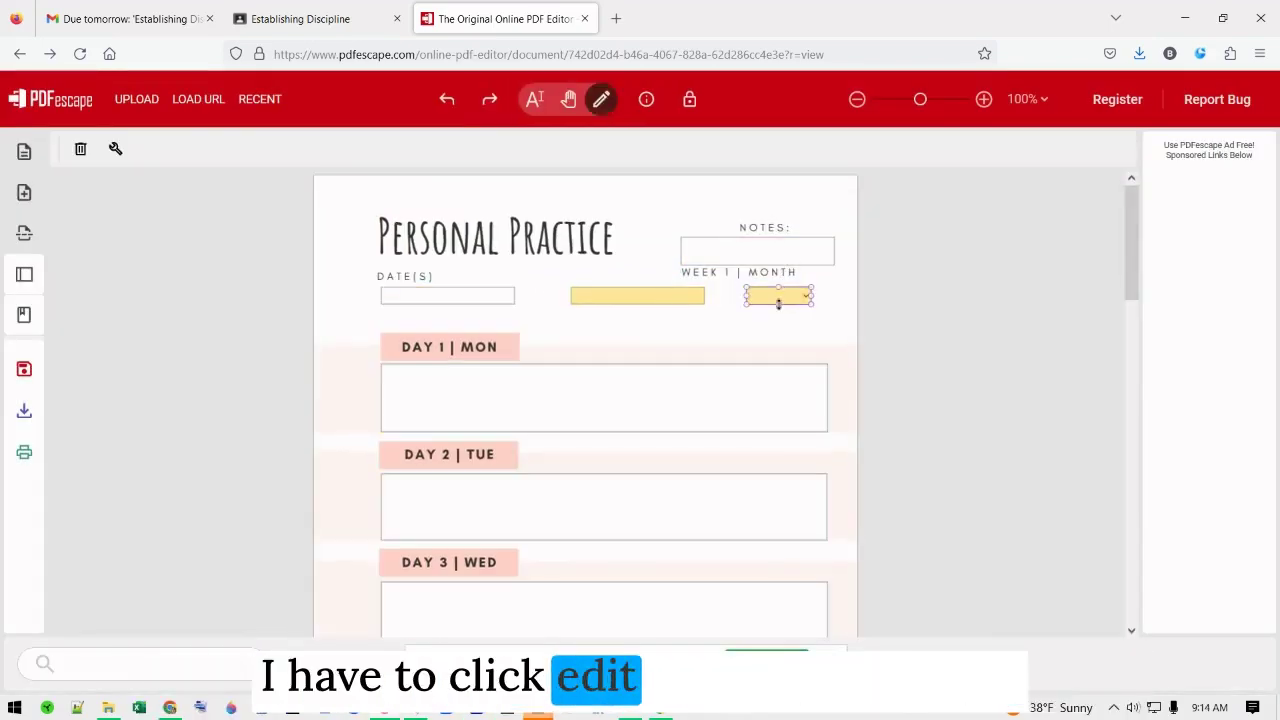
left_click(116, 149)
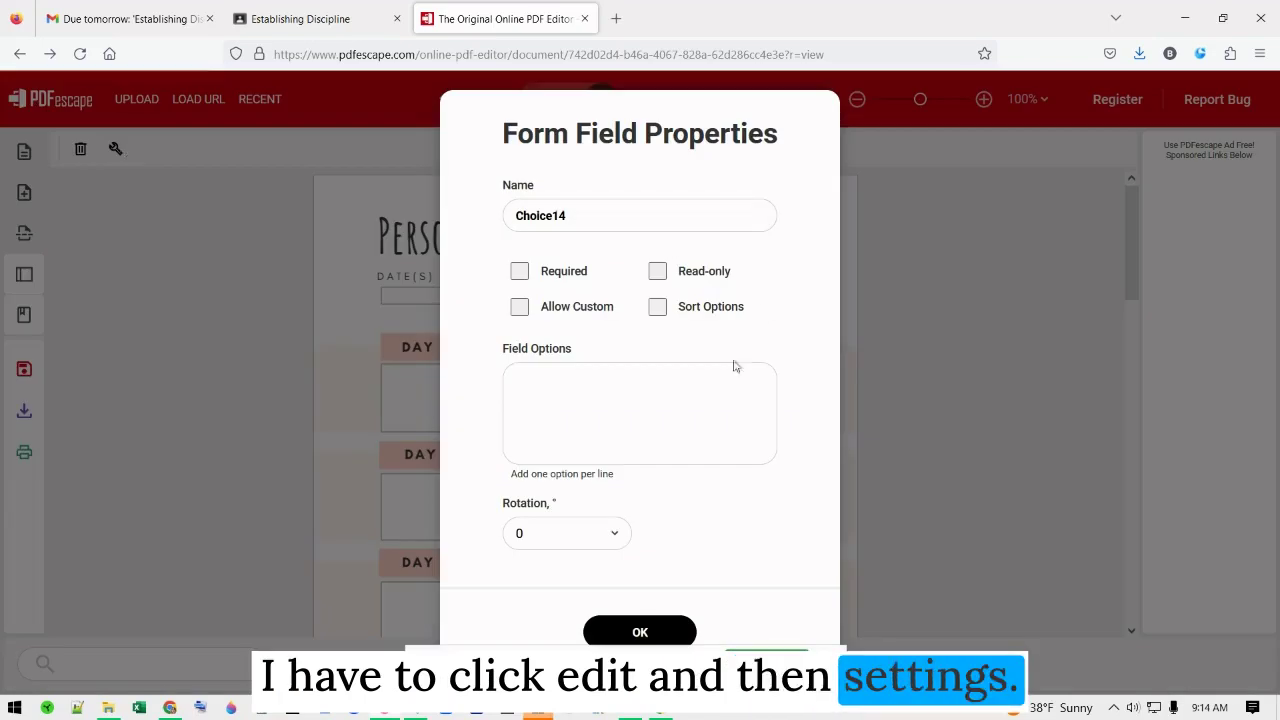
left_click_drag(566, 216, 470, 221)
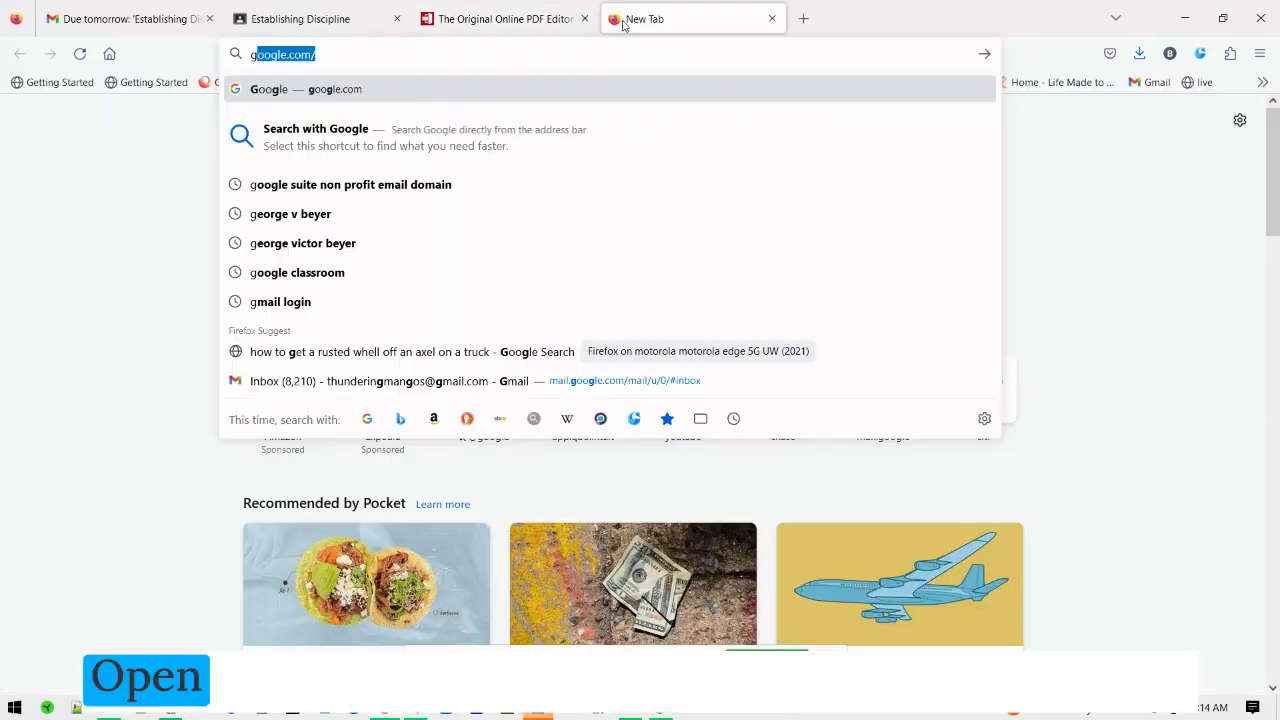
- Switch to a new Google Sheets spreadsheet and fill A1:A12 with the months January through December
type("oogle")
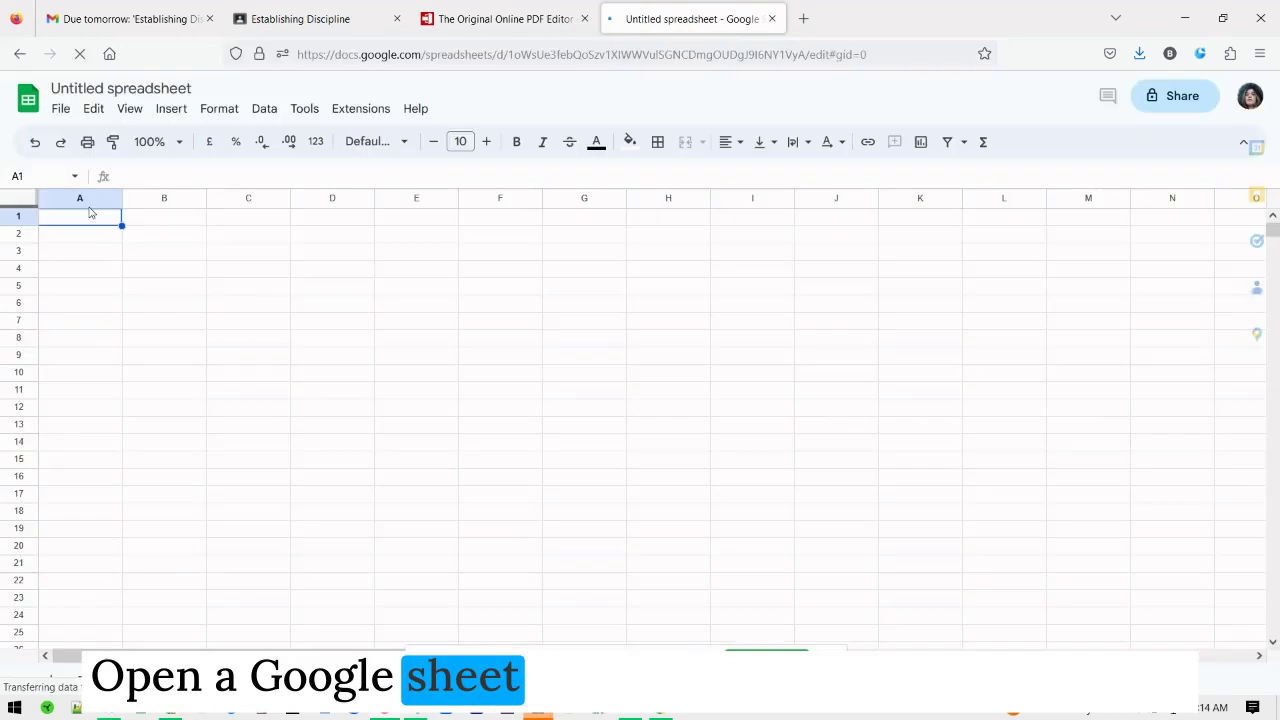
type("January")
key("Return")
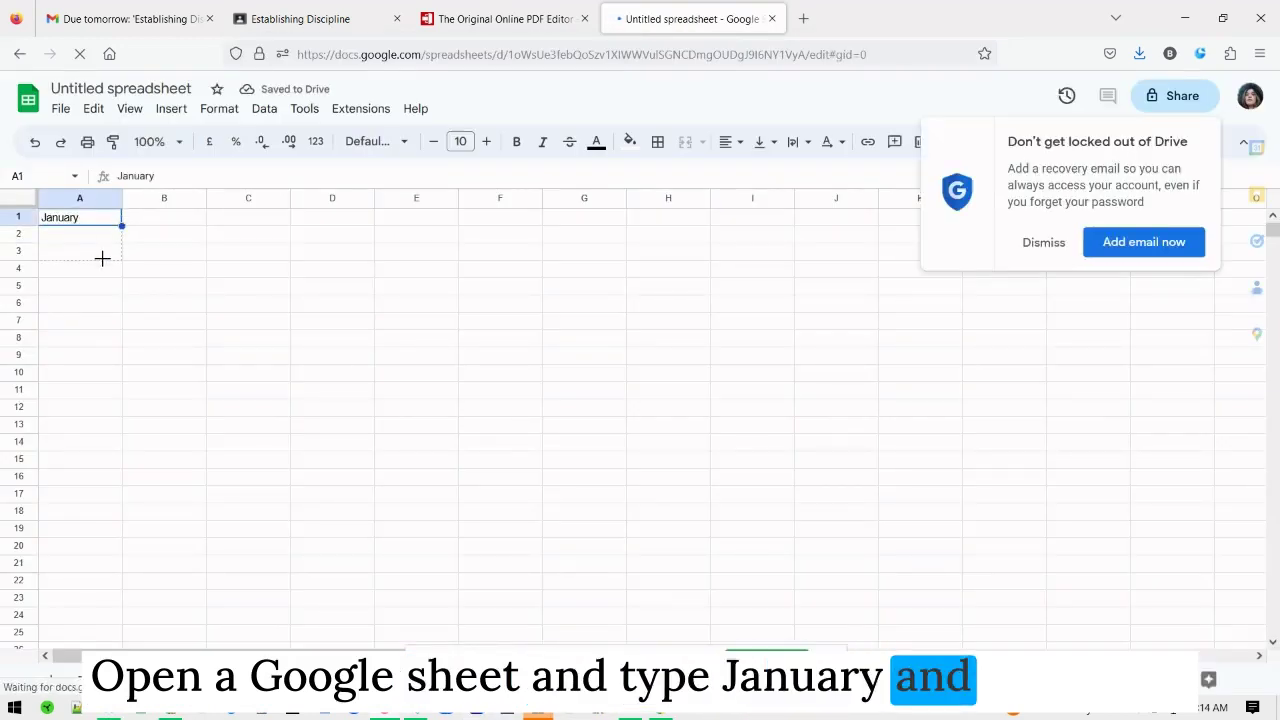
left_click_drag(102, 259, 115, 410)
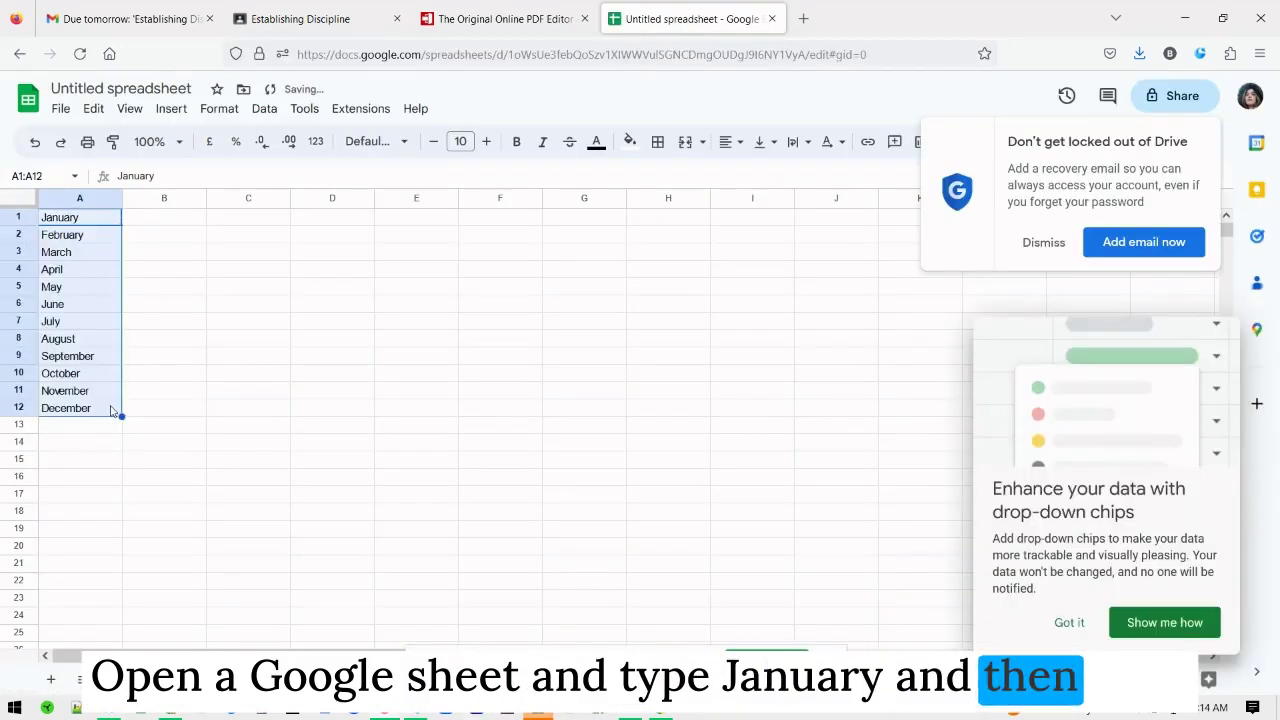
- Switch back to PDFescape, paste the months January through December as the Month dropdown's field options, and widen the dropdown
left_click(1184, 18)
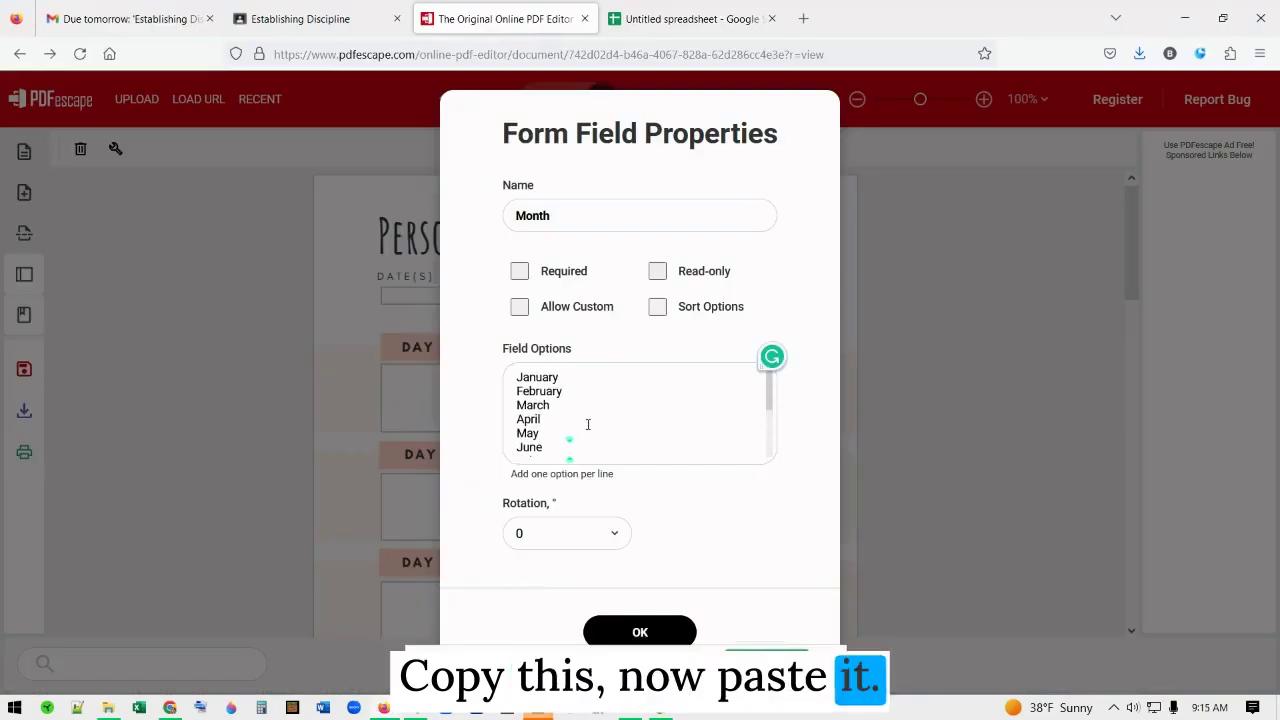
left_click(640, 632)
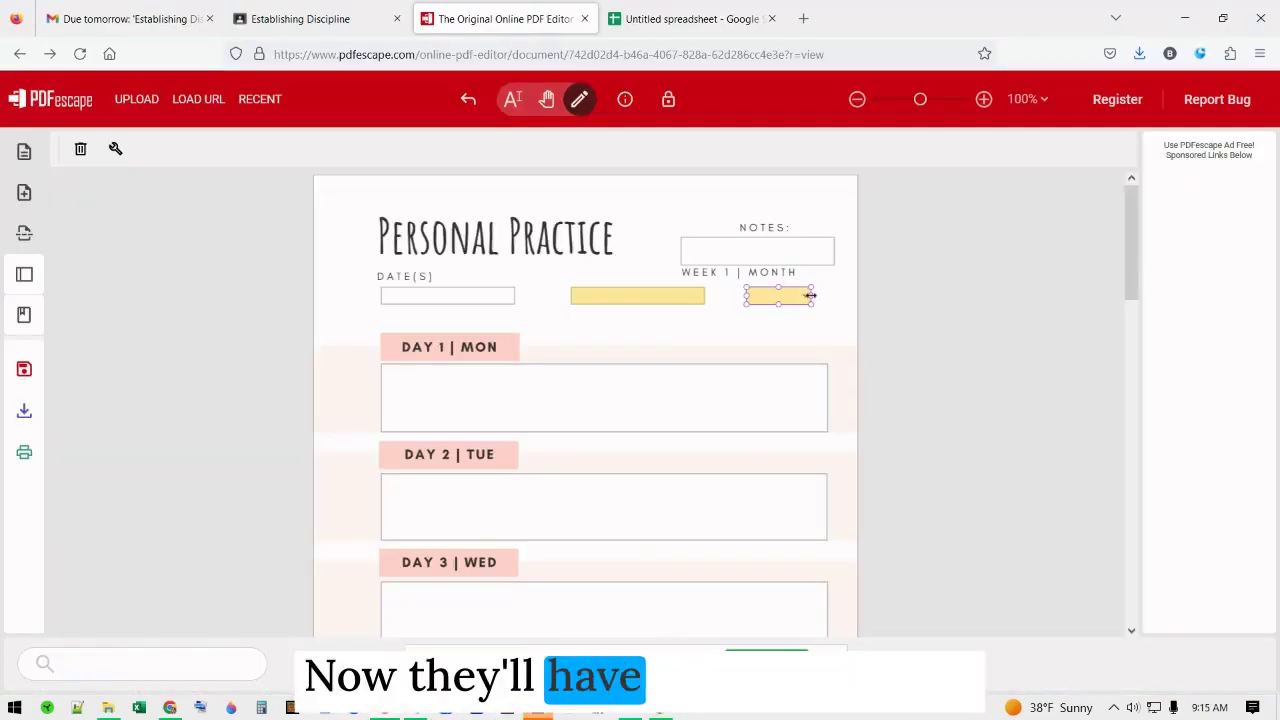
left_click_drag(811, 295, 838, 295)
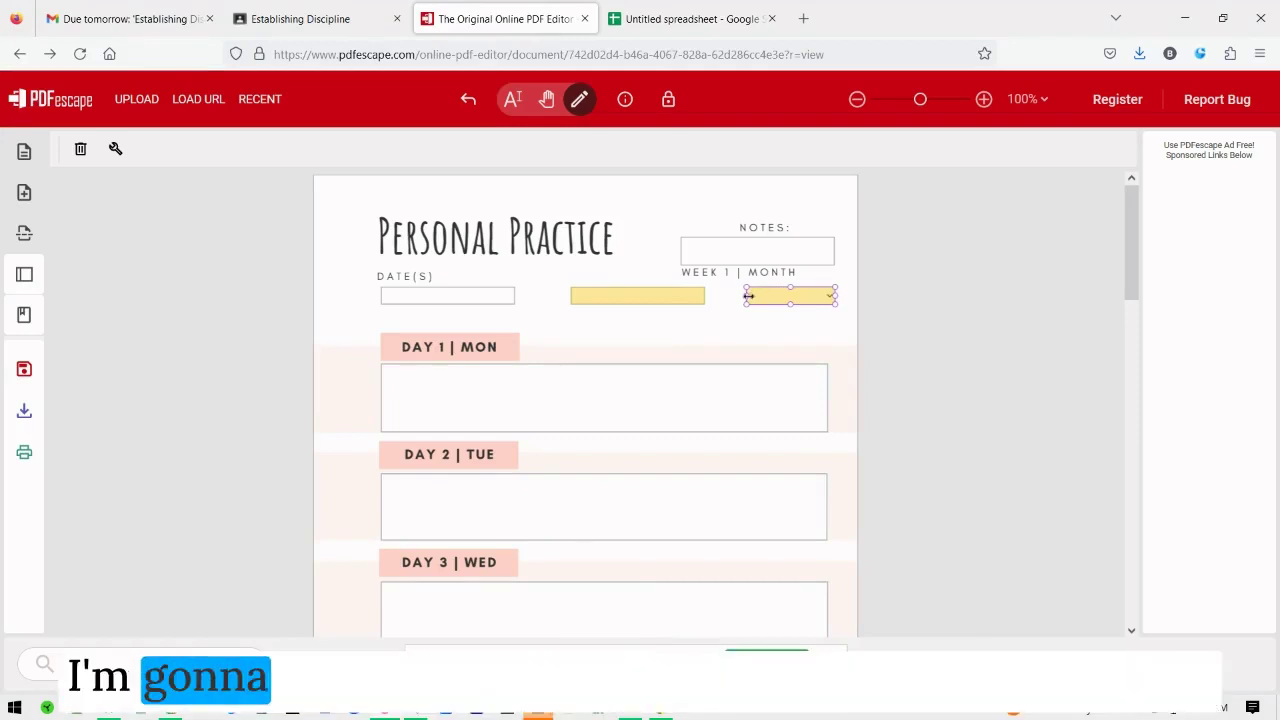
- Shrink the first page's week text field to fit under the WEEK label beside the dropdown, and set its max length to 2
left_click_drag(643, 300, 683, 294)
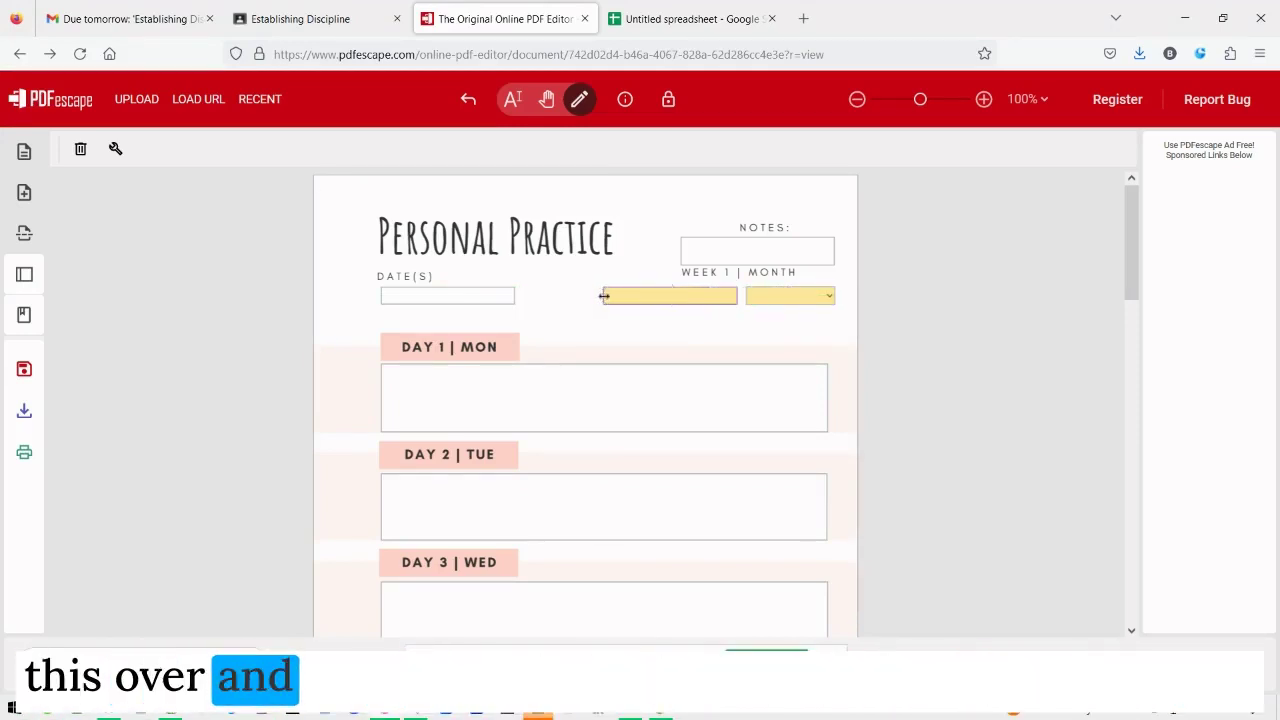
left_click_drag(600, 292, 687, 302)
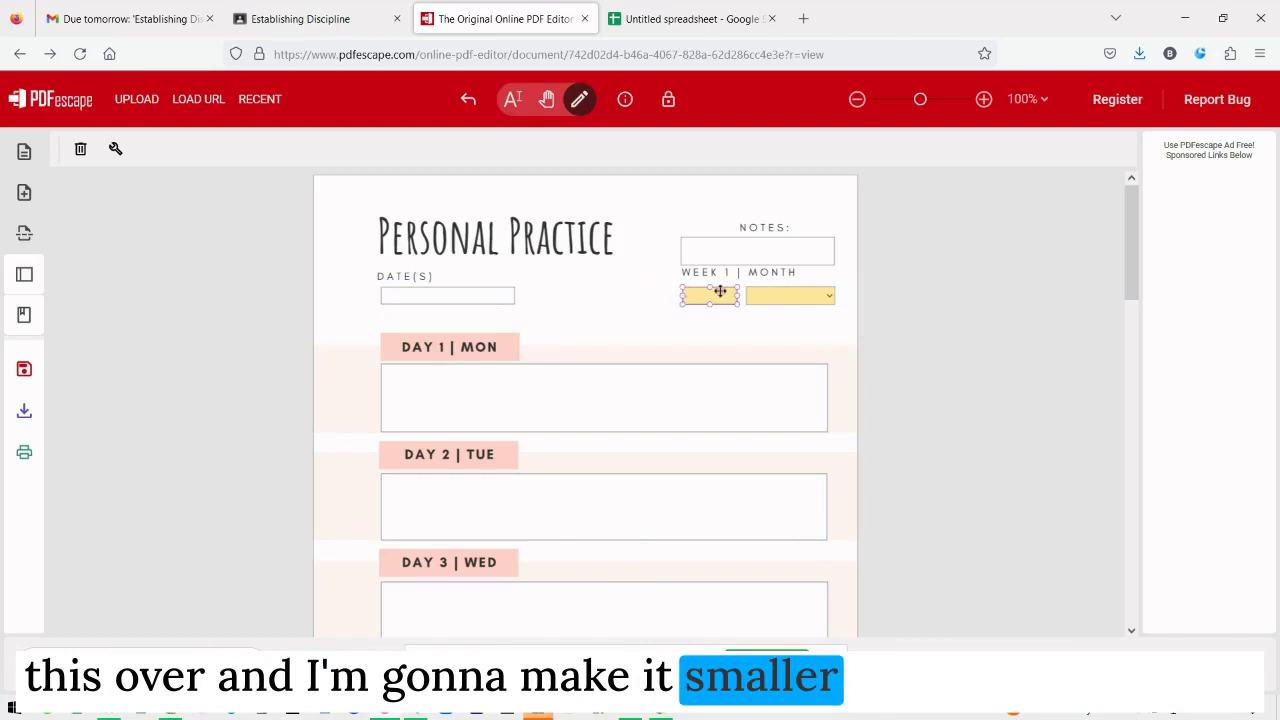
left_click(115, 149)
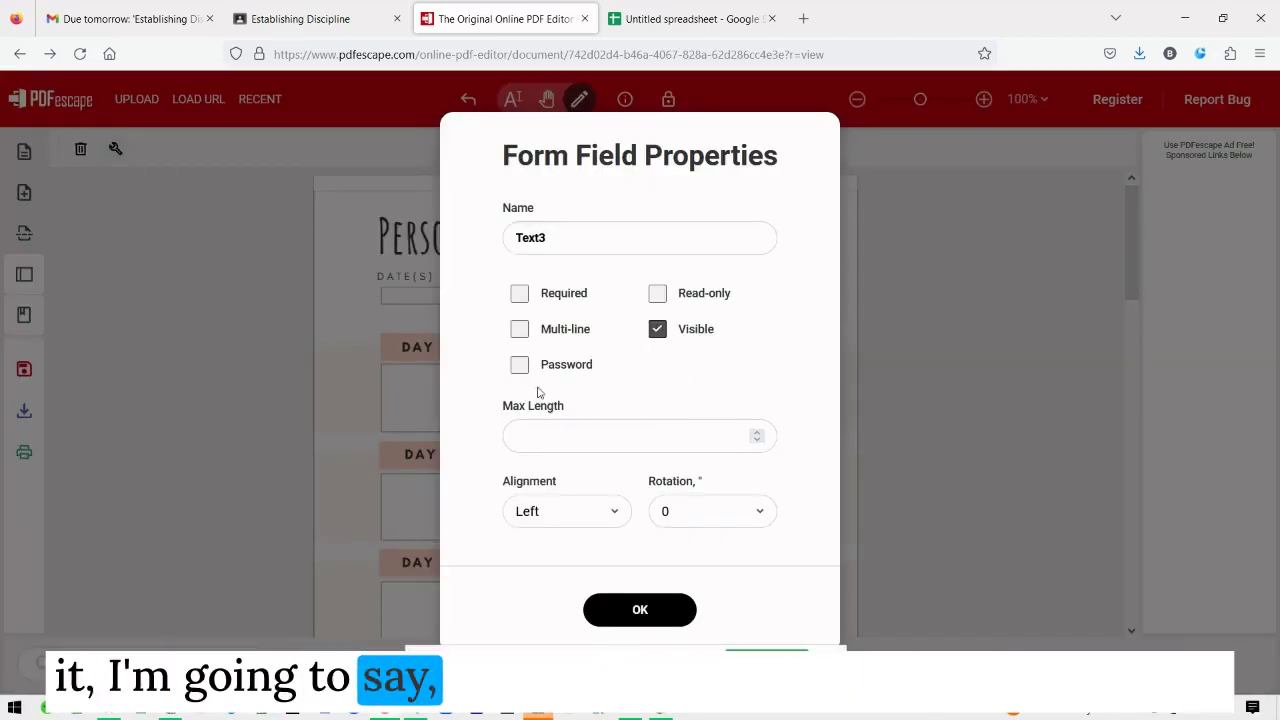
left_click(520, 436)
type("2")
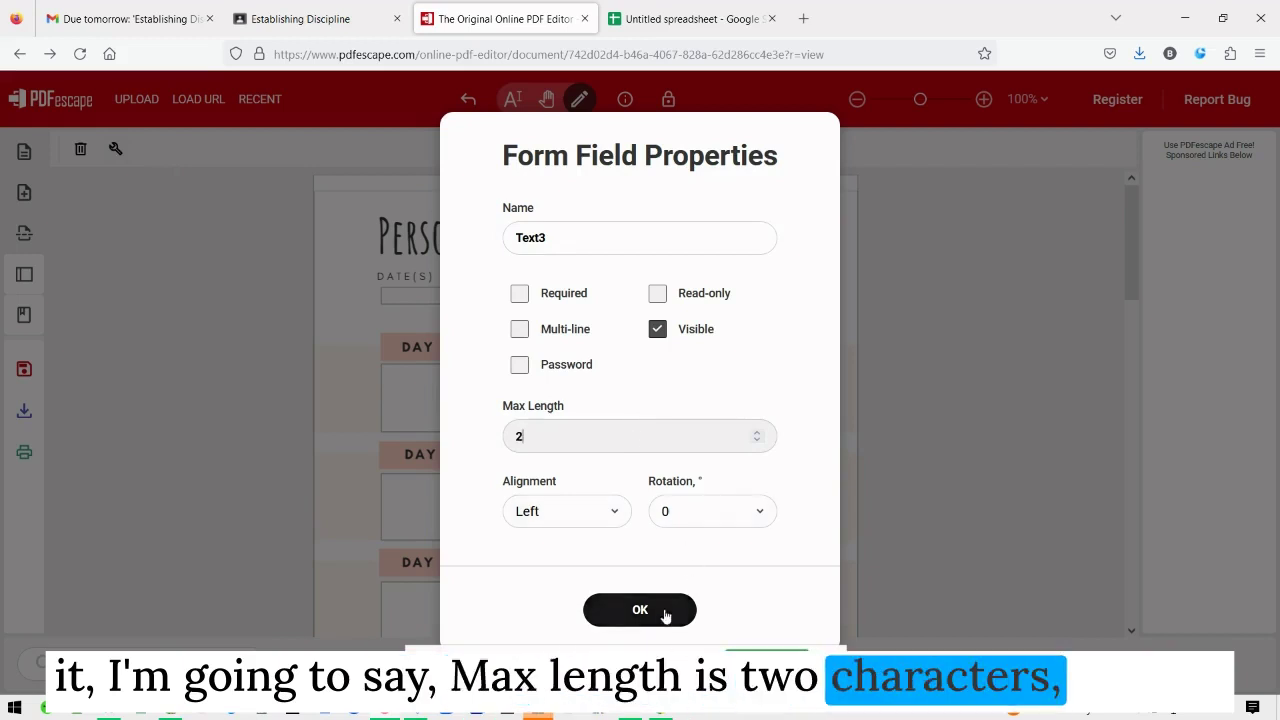
left_click(640, 610)
- Insert a dropdown form field beneath the second page's MONTH label and shorten the week text field beside it
scroll(705, 403, "down", 5)
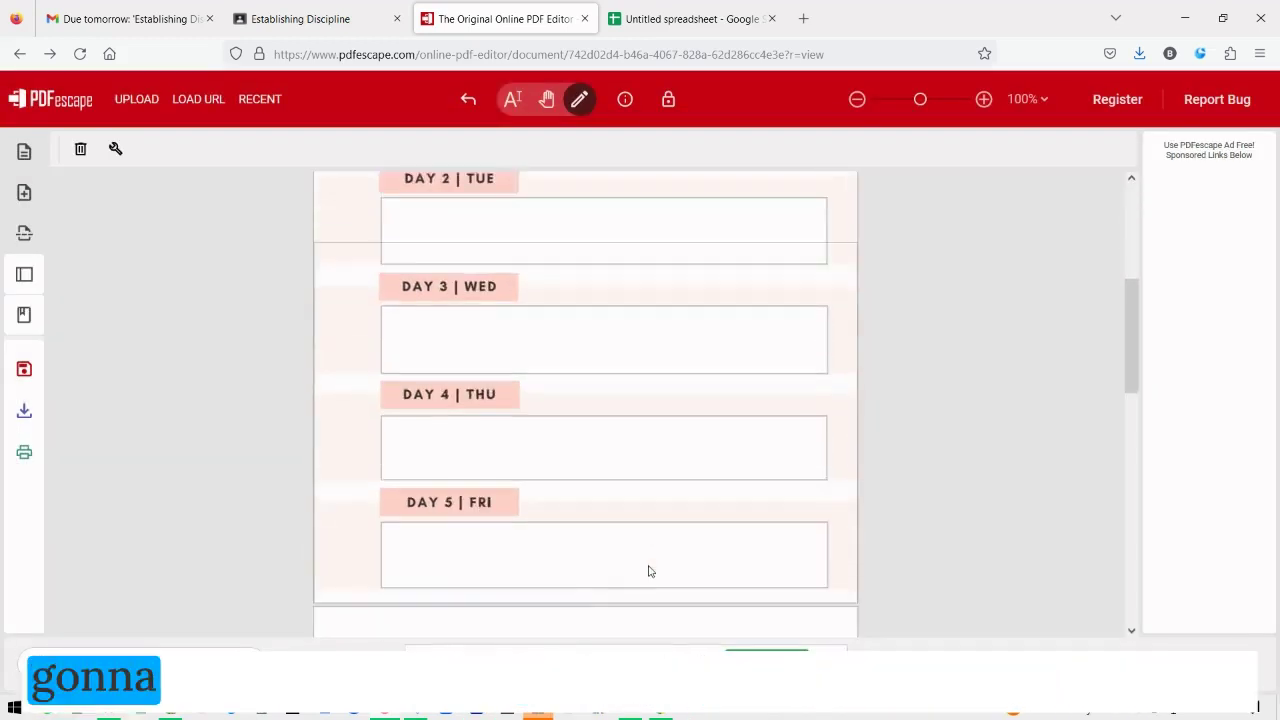
scroll(790, 383, "up", 2)
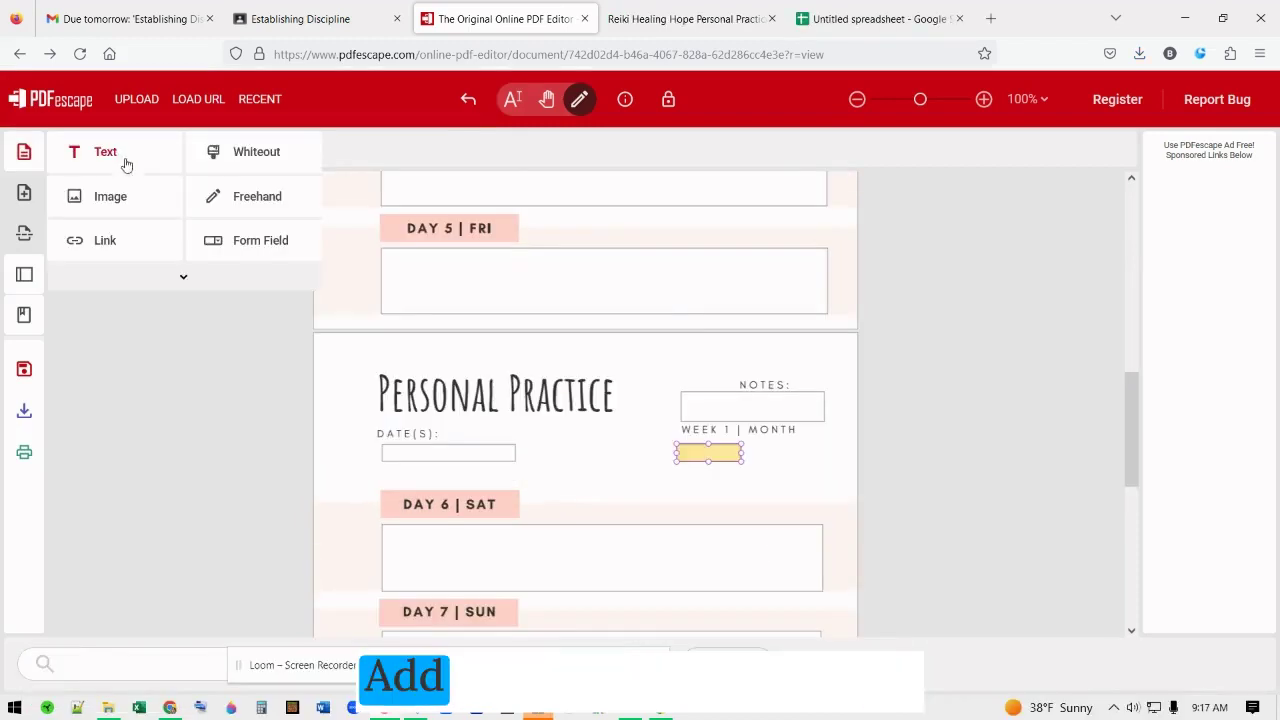
left_click(260, 240)
left_click(631, 377)
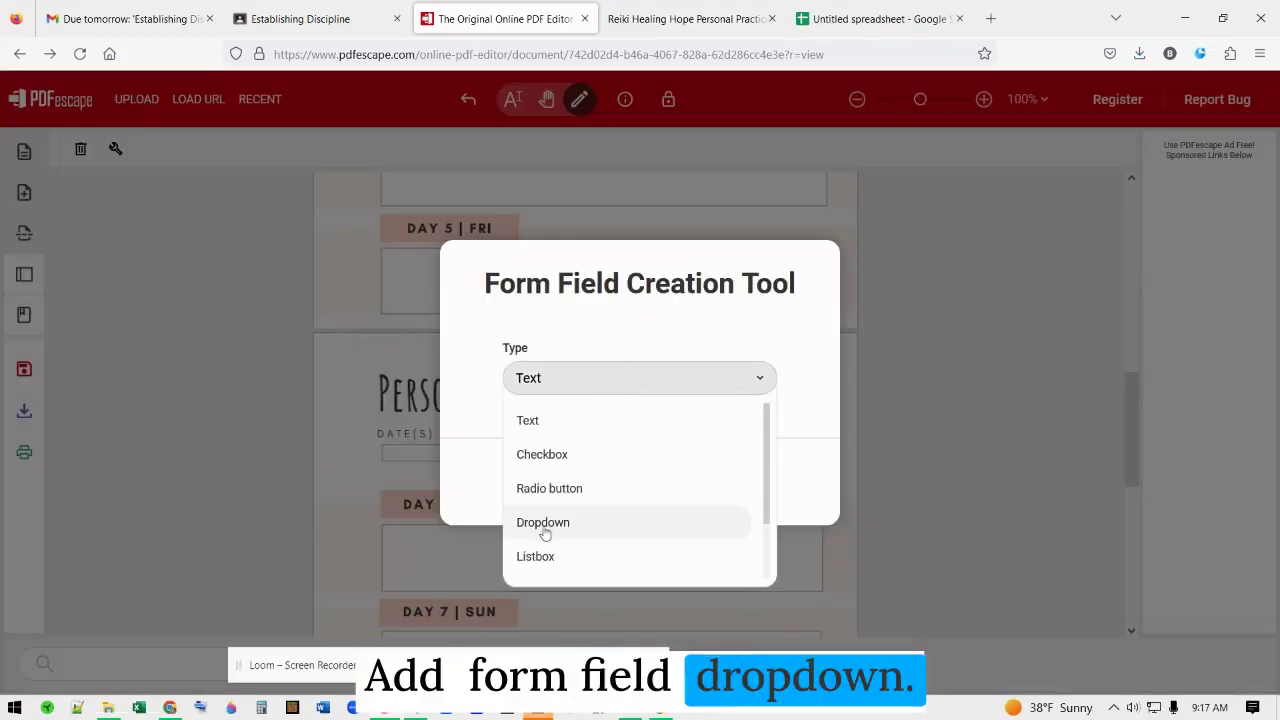
left_click(543, 523)
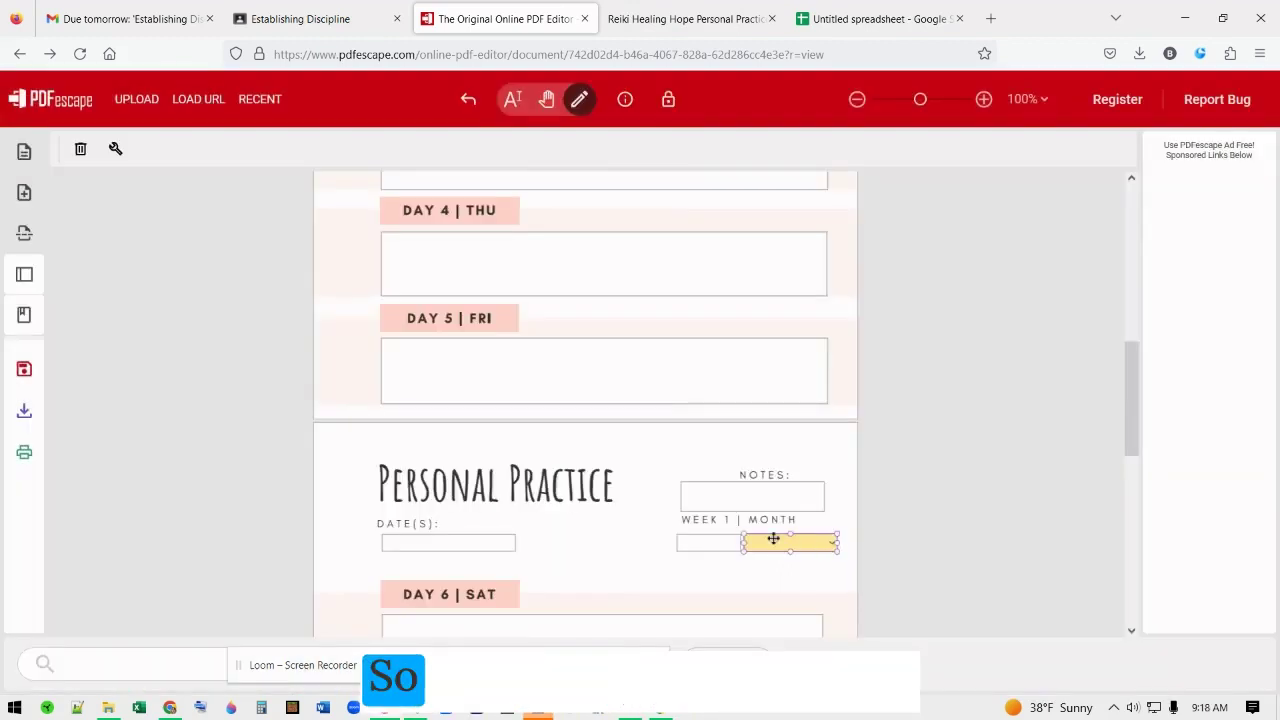
left_click(729, 541)
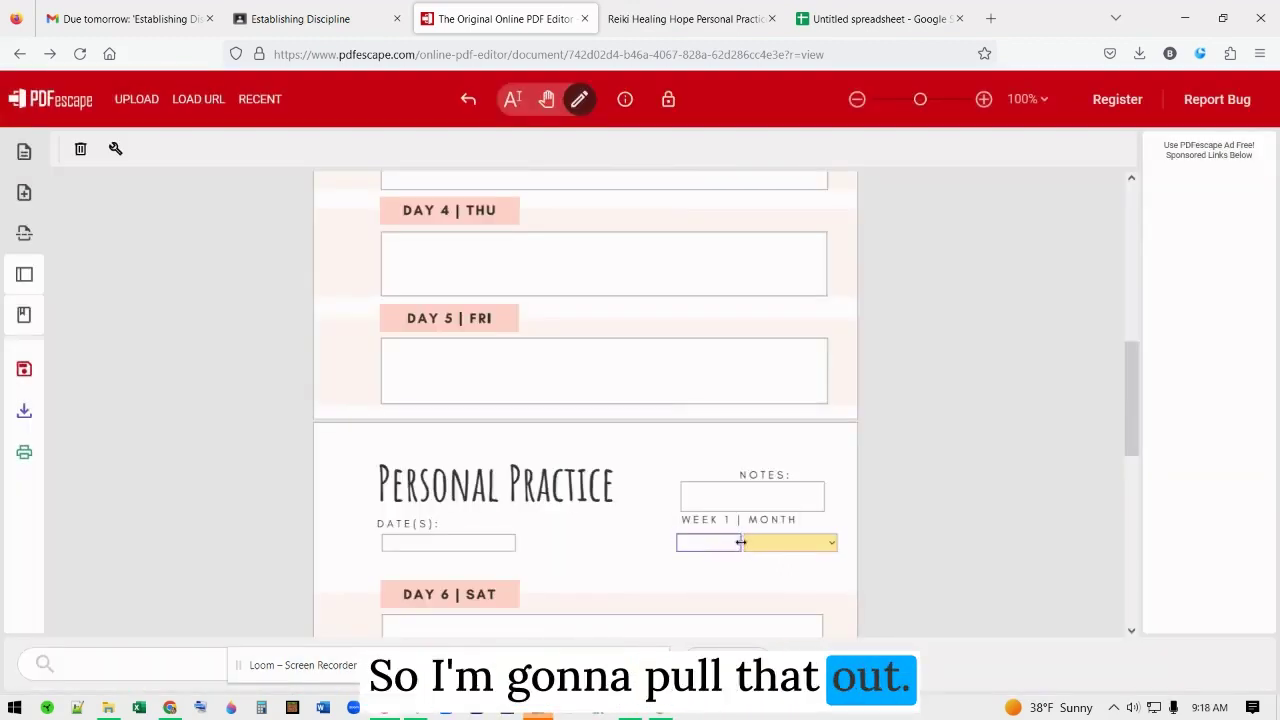
left_click_drag(732, 548, 734, 547)
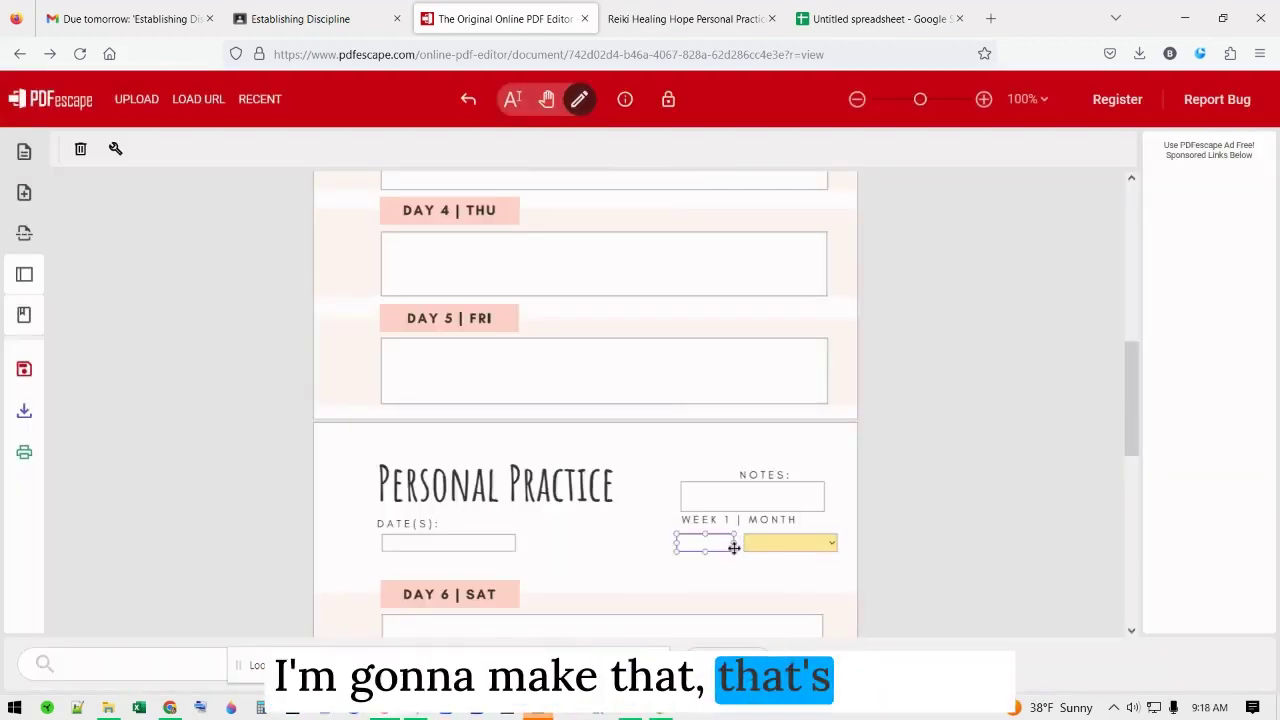
- Edit the second page's WEEK 1 | MONTH label by deleting the 1, spacing out WEEK and |MONTH, and widening its text box
scroll(760, 528, "down", 1)
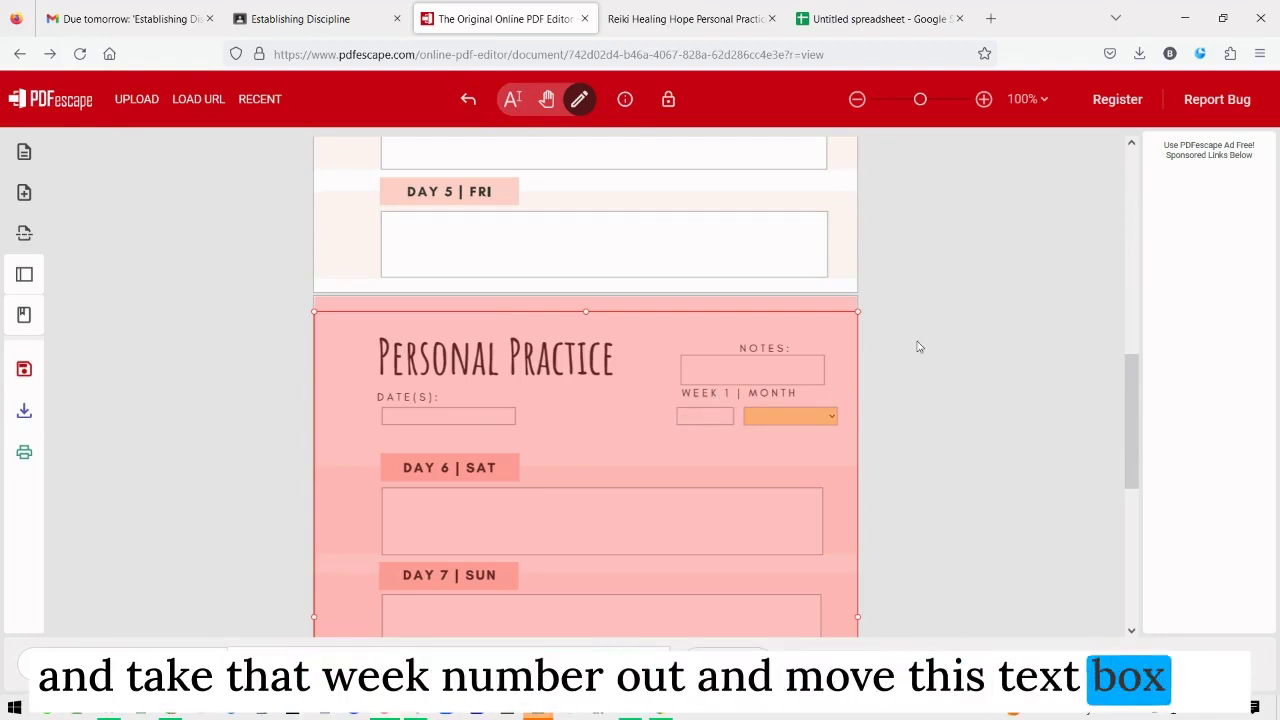
left_click(957, 343)
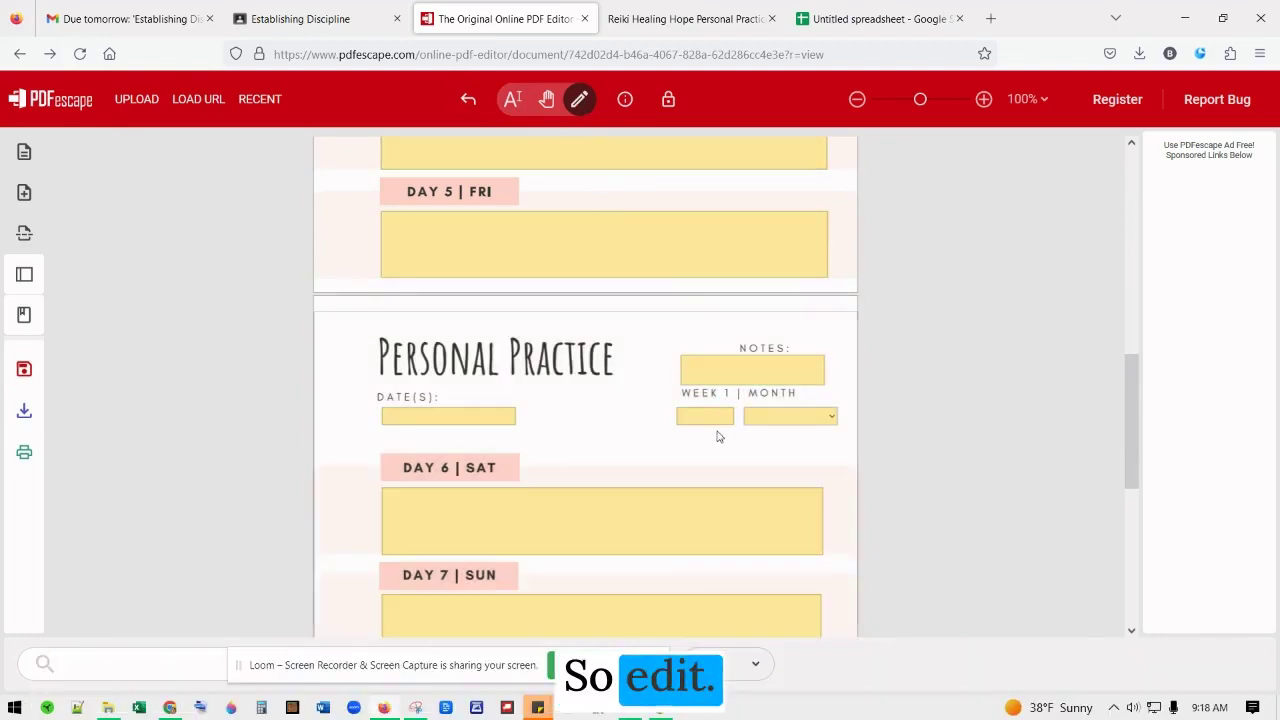
left_click(727, 393)
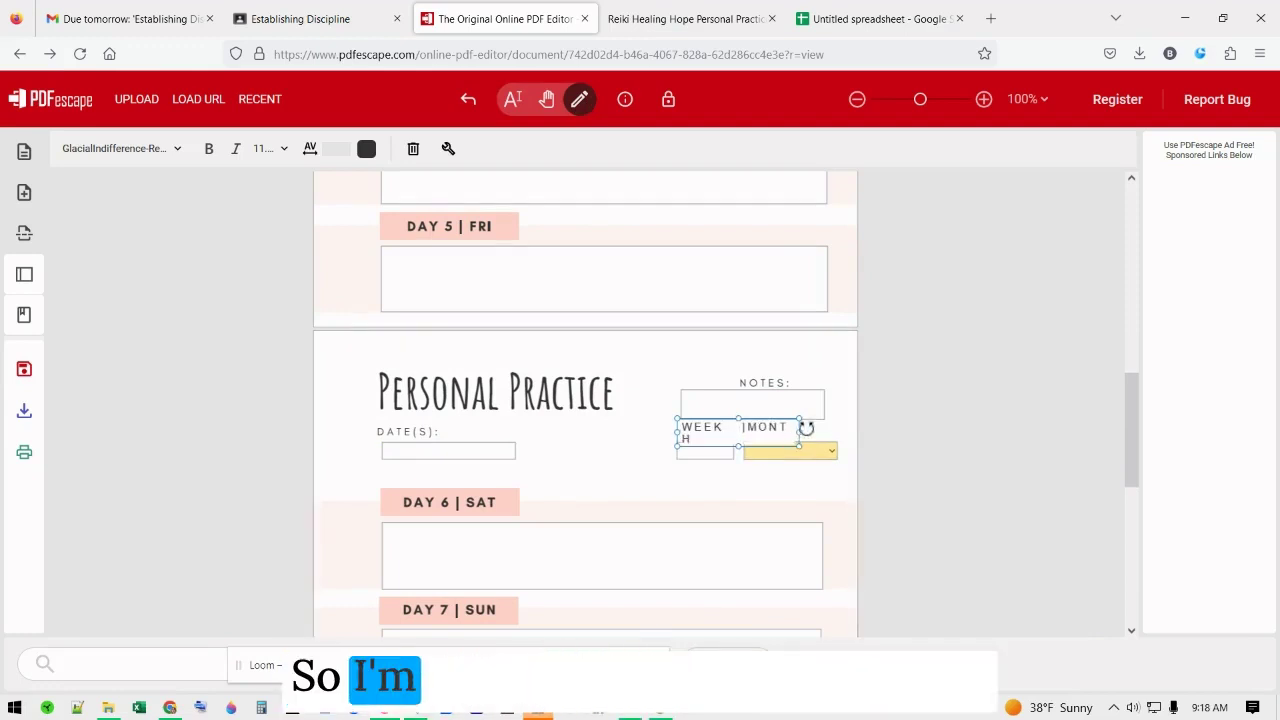
left_click_drag(811, 433, 826, 433)
- Shrink the second page's week text field and place it in the gap between WEEK and the vertical bar
left_click(704, 451)
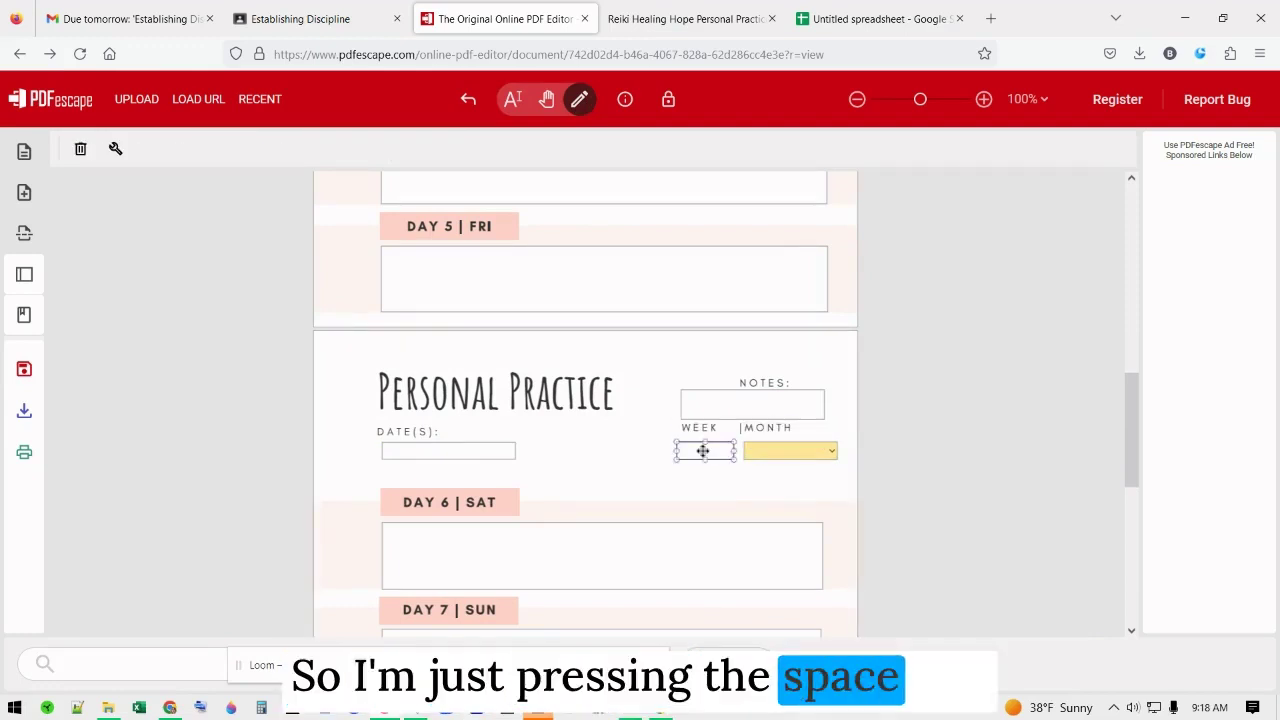
left_click_drag(734, 451, 704, 452)
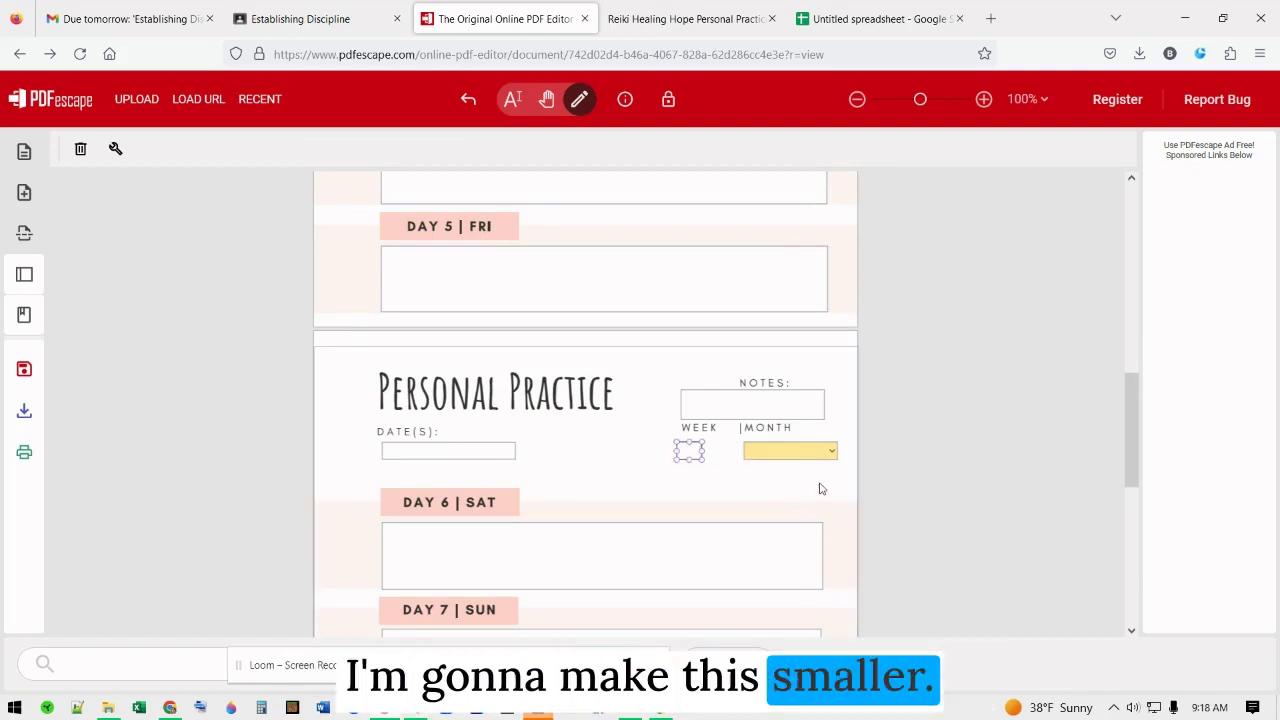
scroll(820, 486, "up", 3)
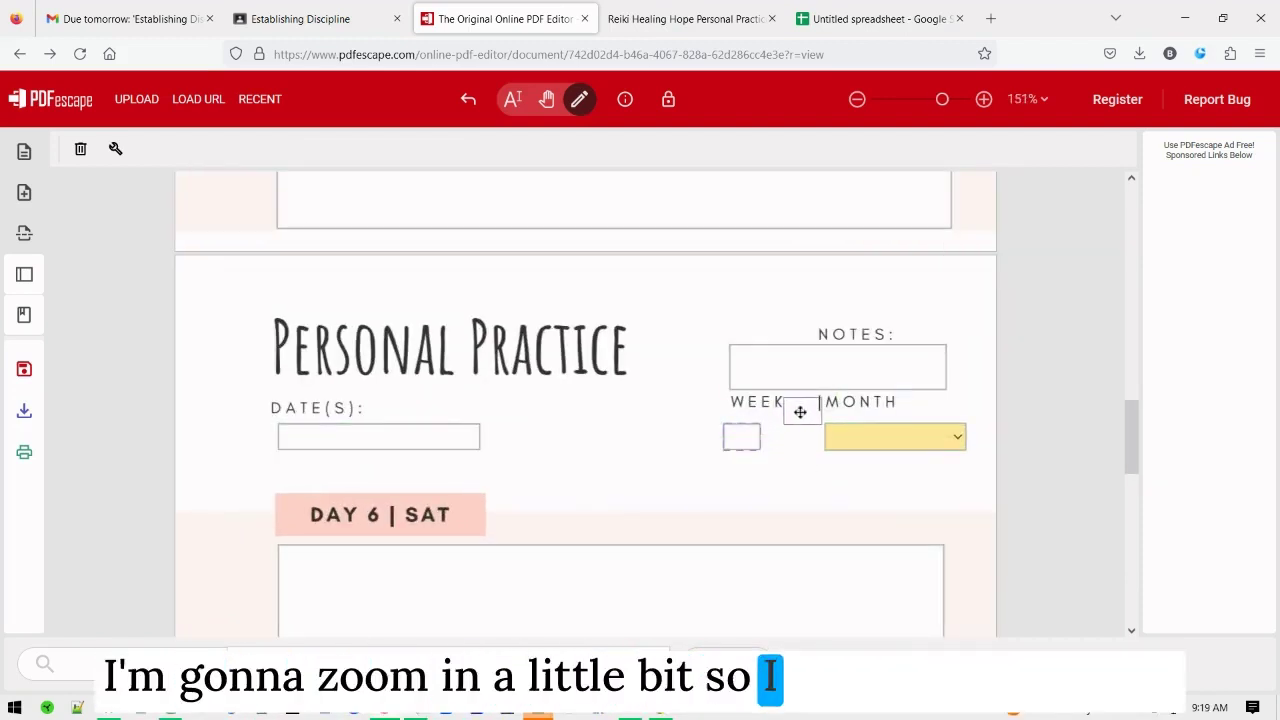
left_click_drag(800, 412, 800, 408)
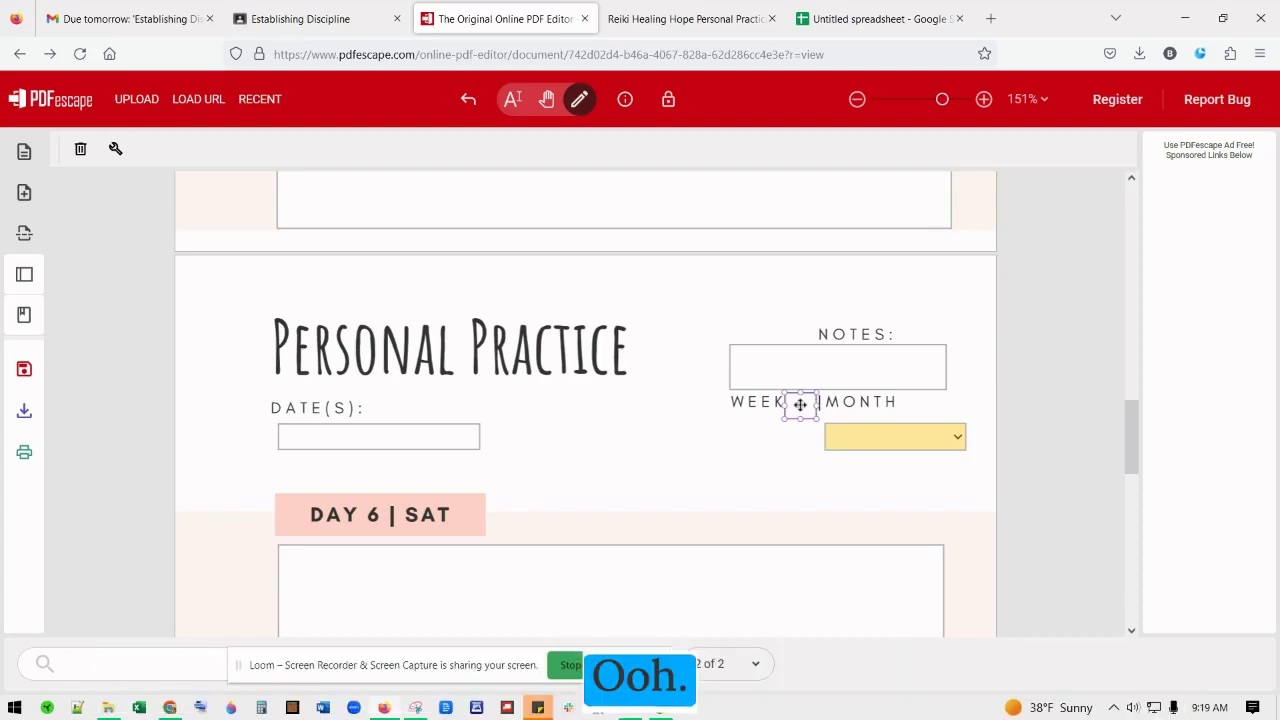
- Change the text alignment of the second page's week field in its form field properties
left_click(116, 149)
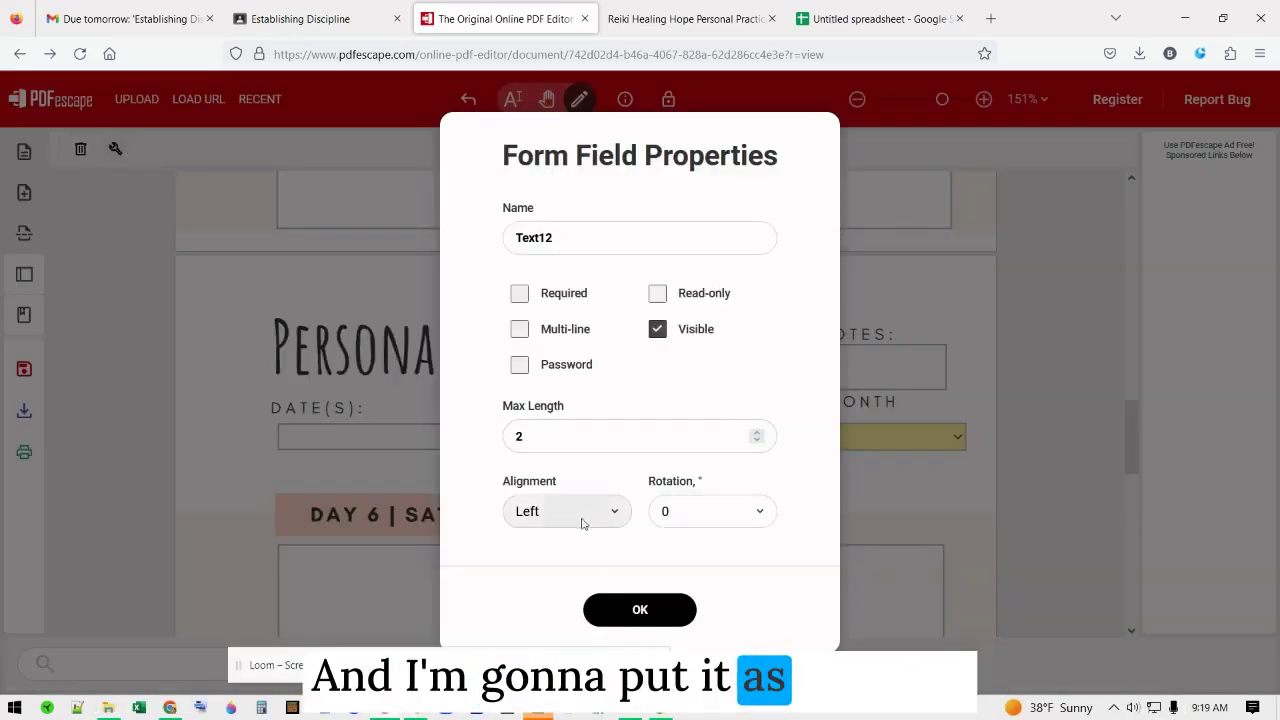
left_click(534, 589)
left_click(655, 610)
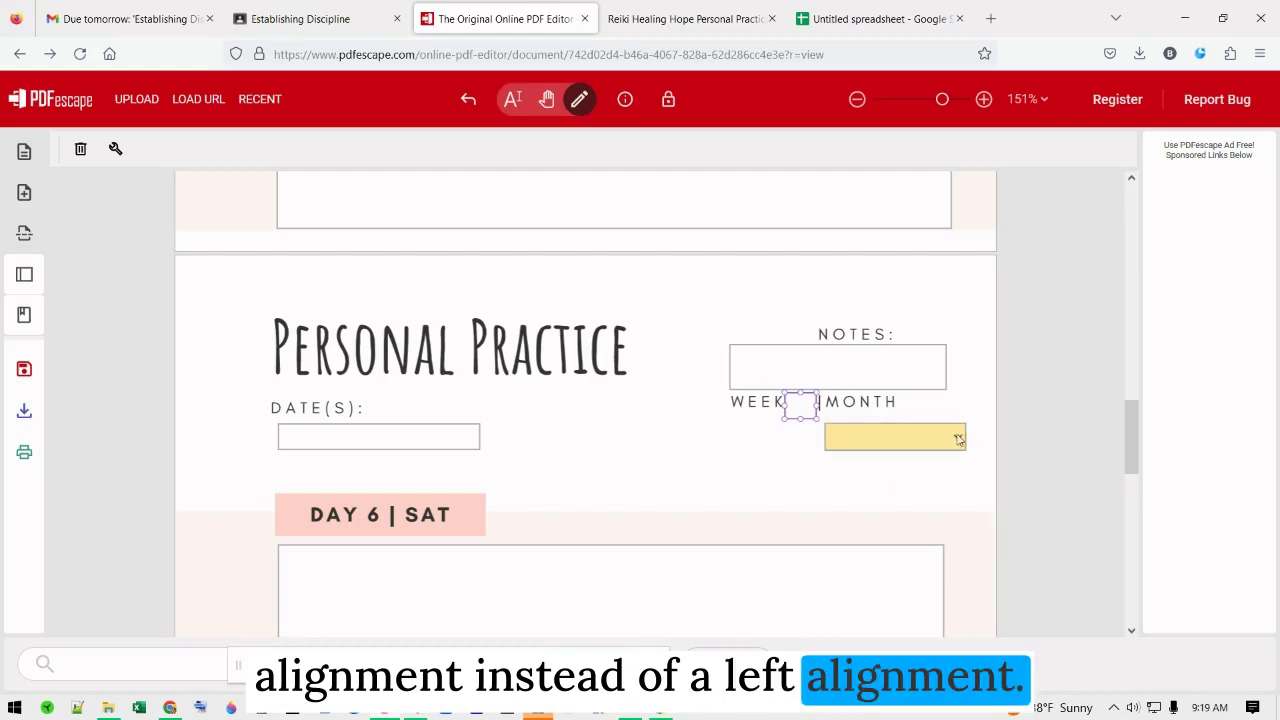
- Edit the first page's WEEK 1 | MONTH label by deleting the 1 and moving MONTH onto its own line below WEEK
scroll(703, 304, "down", 1)
left_click(703, 304)
scroll(831, 469, "up", 10)
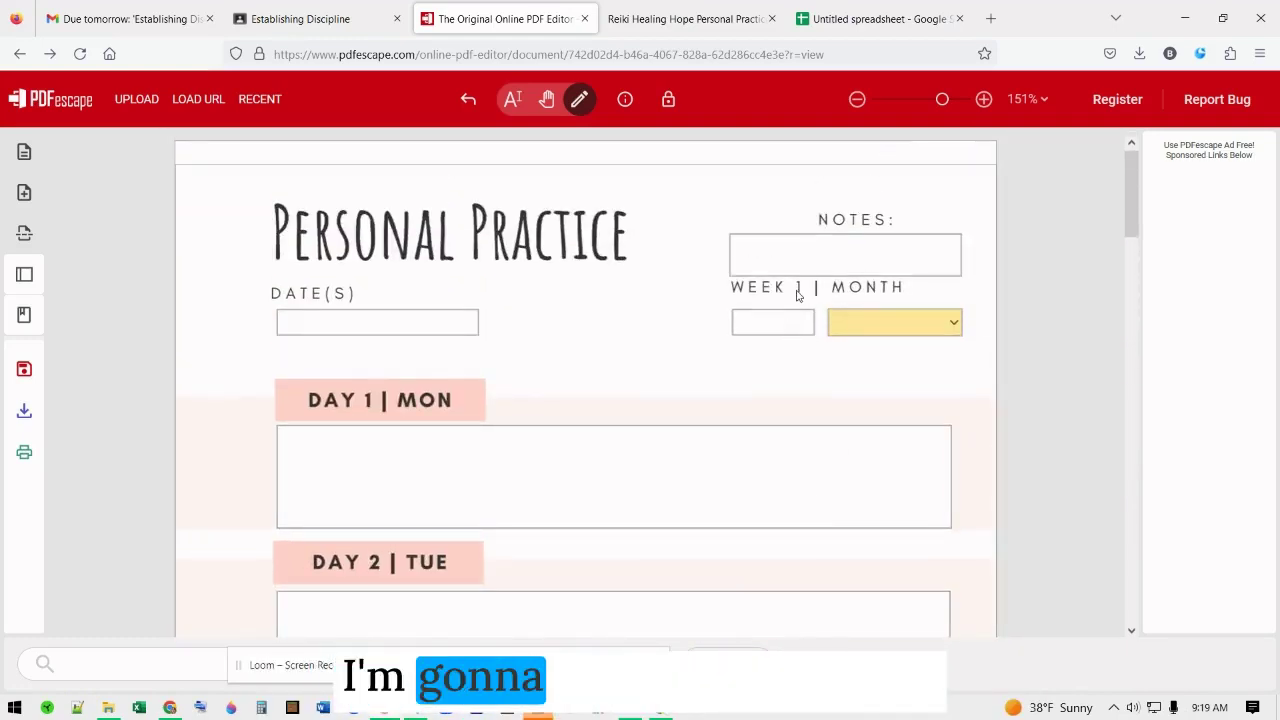
left_click(795, 287)
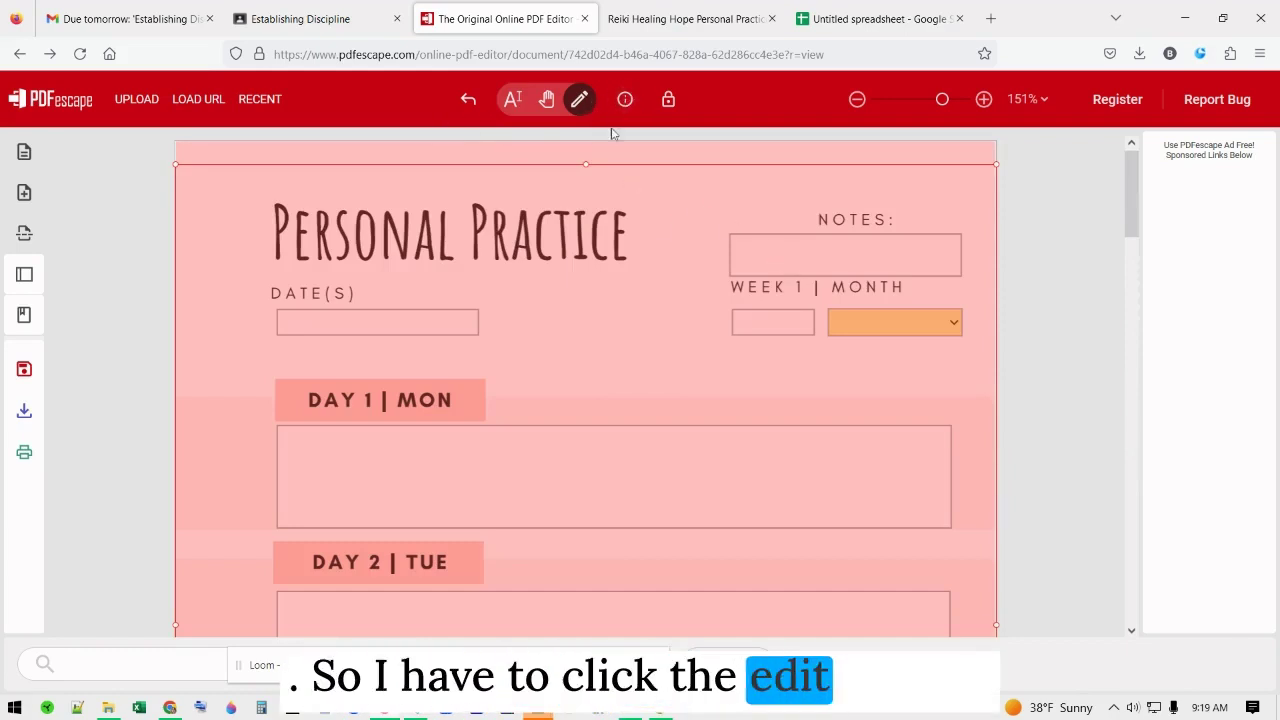
left_click(790, 297)
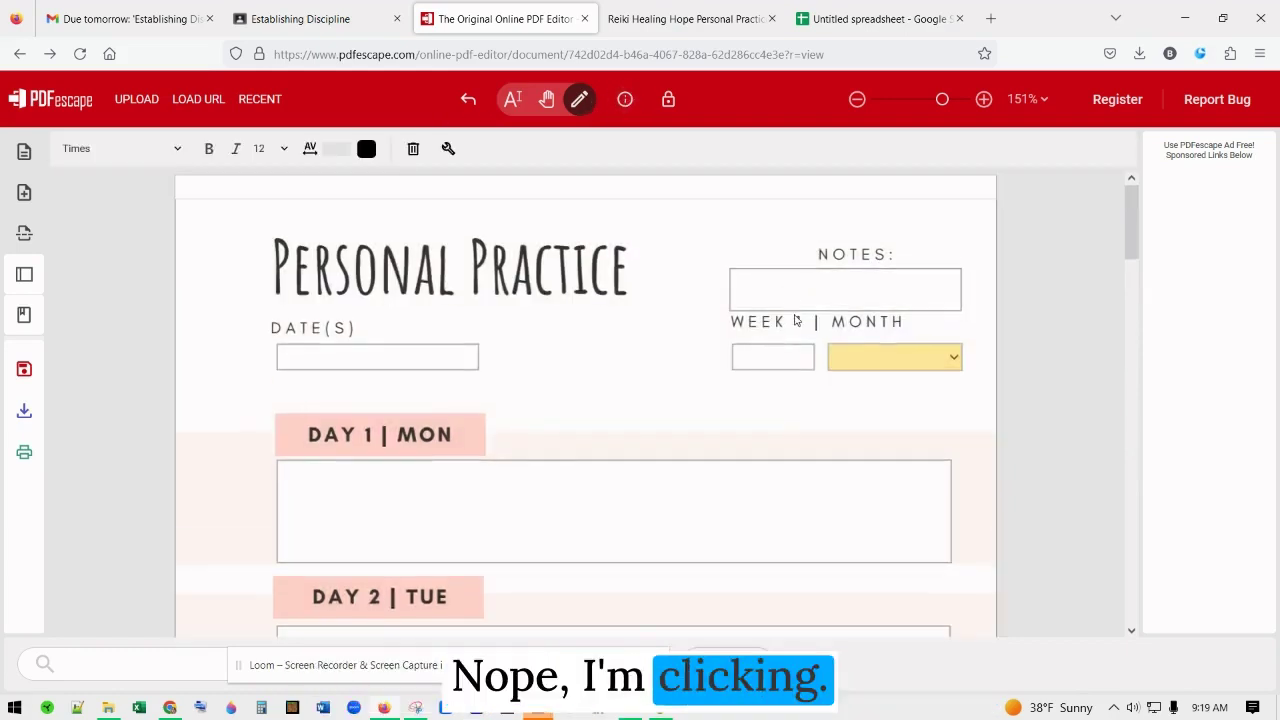
left_click(794, 320)
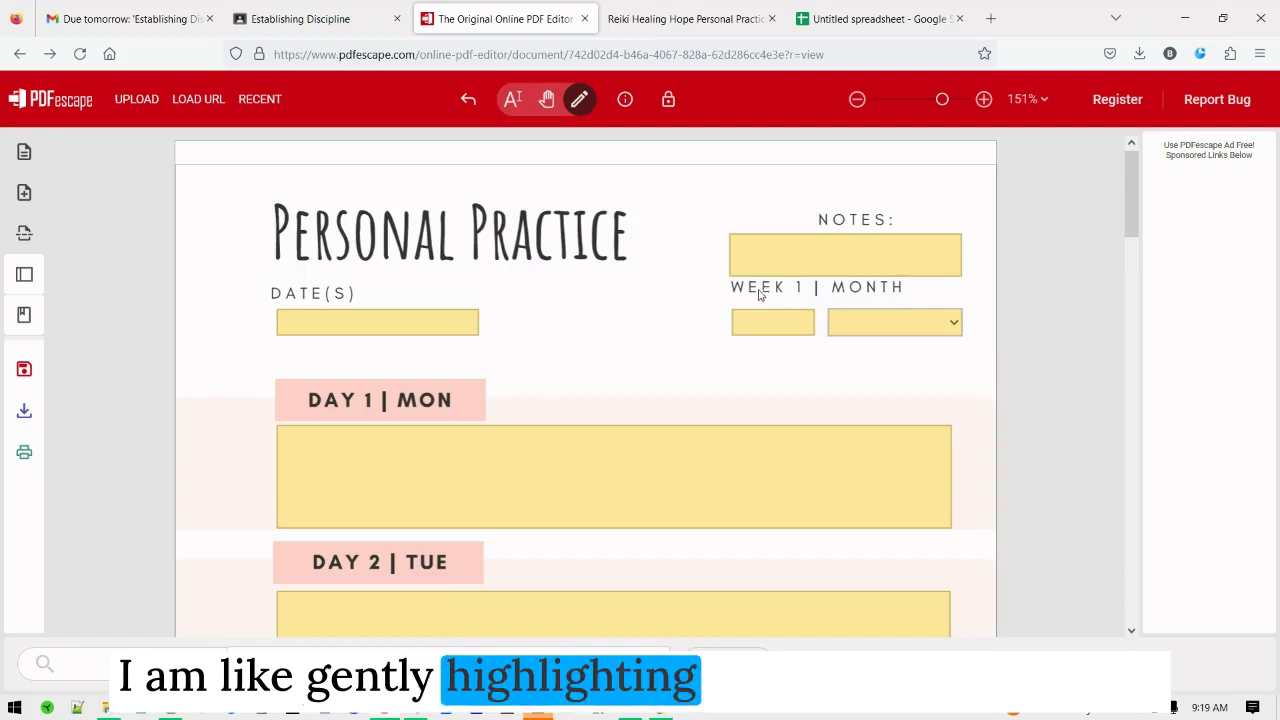
left_click(790, 290)
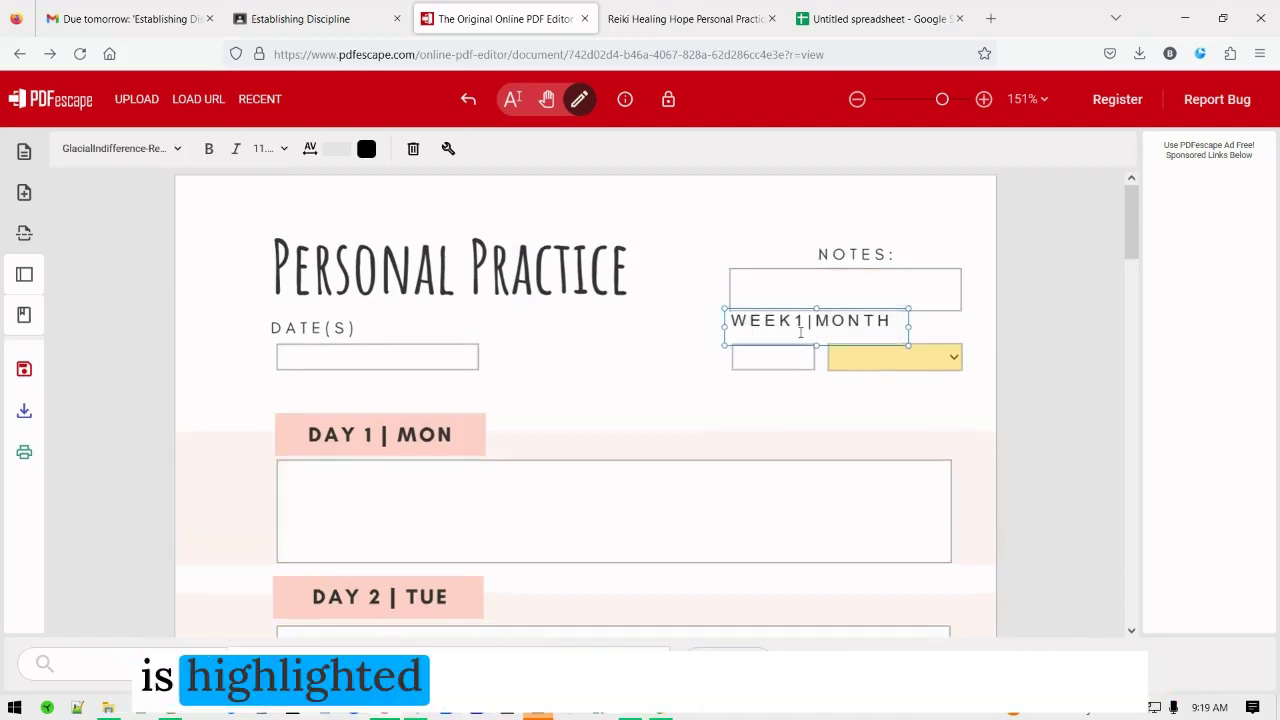
left_click(798, 318)
key("BackSpace")
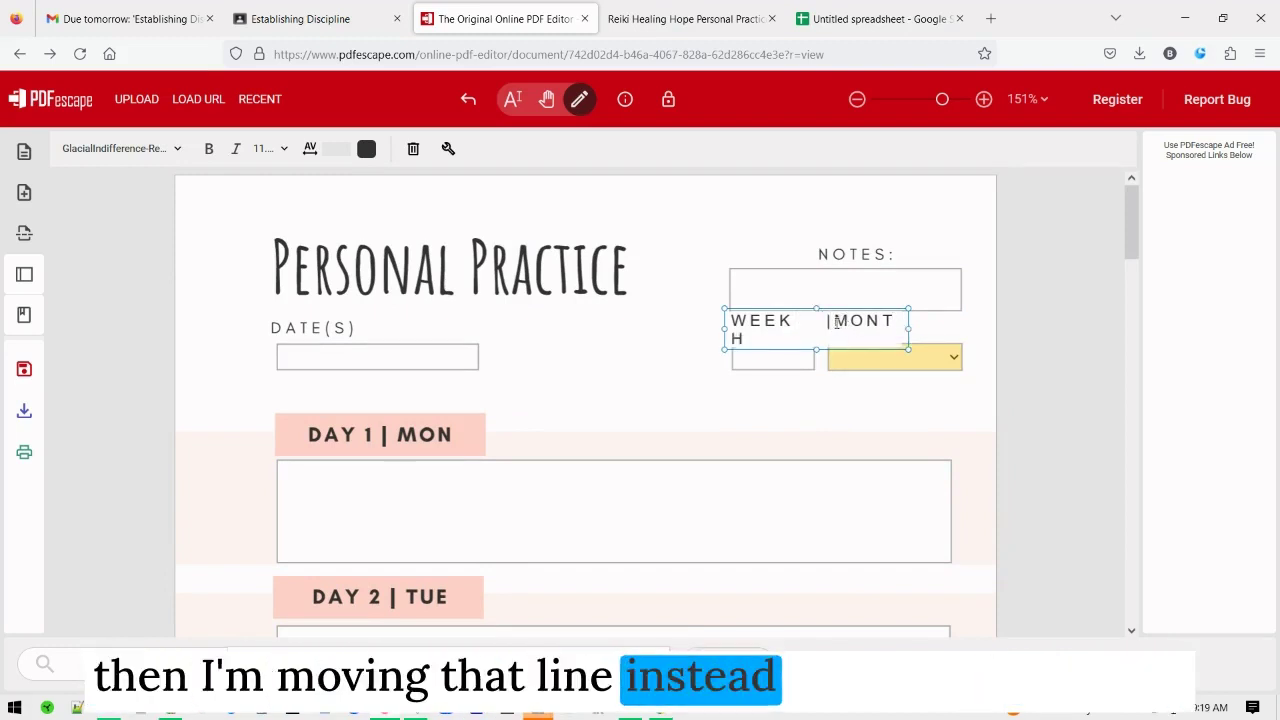
key("Delete")
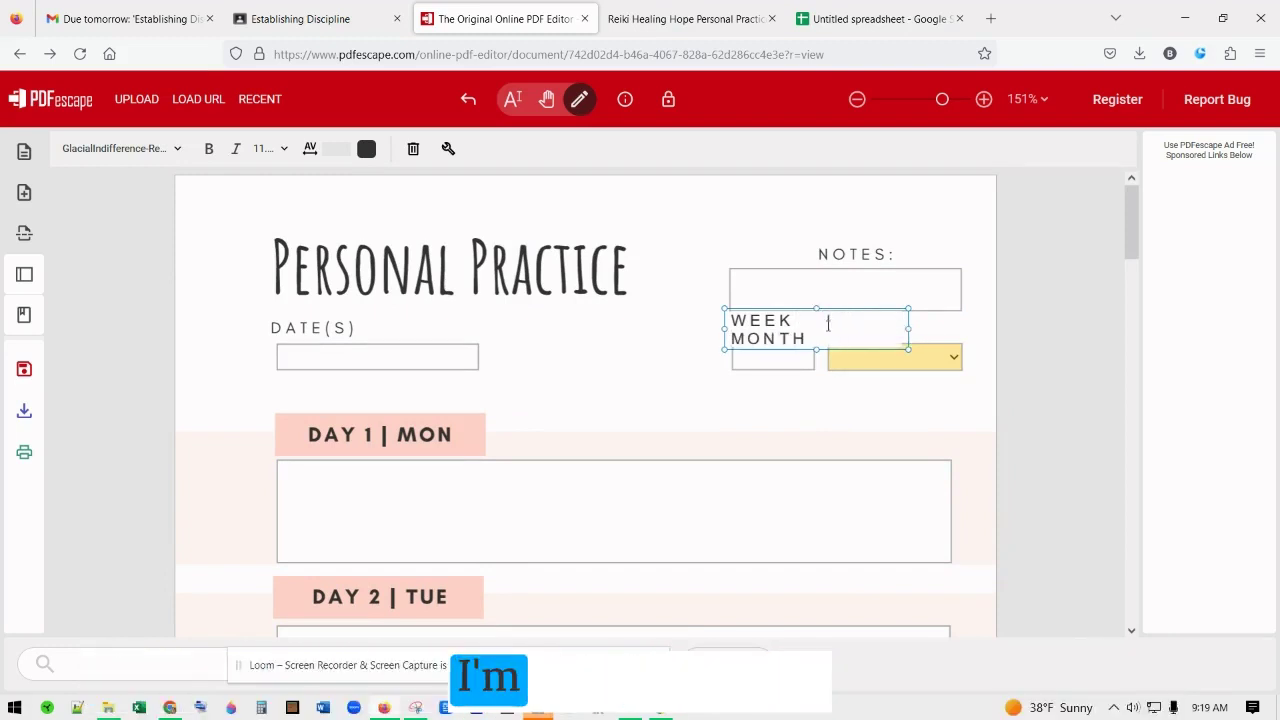
key("Return")
- Shrink the first page's week field and place it right after WEEK, and delete the leftover vertical bar from the label
left_click(797, 408)
left_click(800, 330)
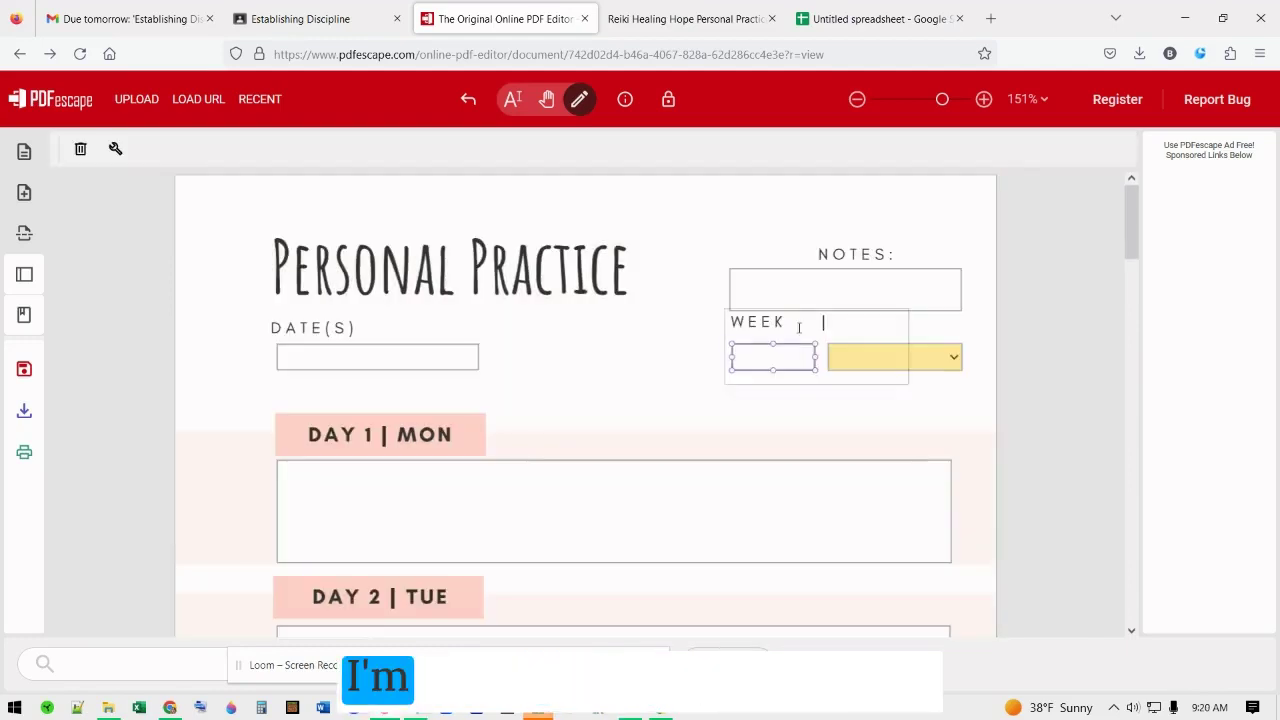
left_click_drag(843, 324, 823, 333)
left_click(824, 326)
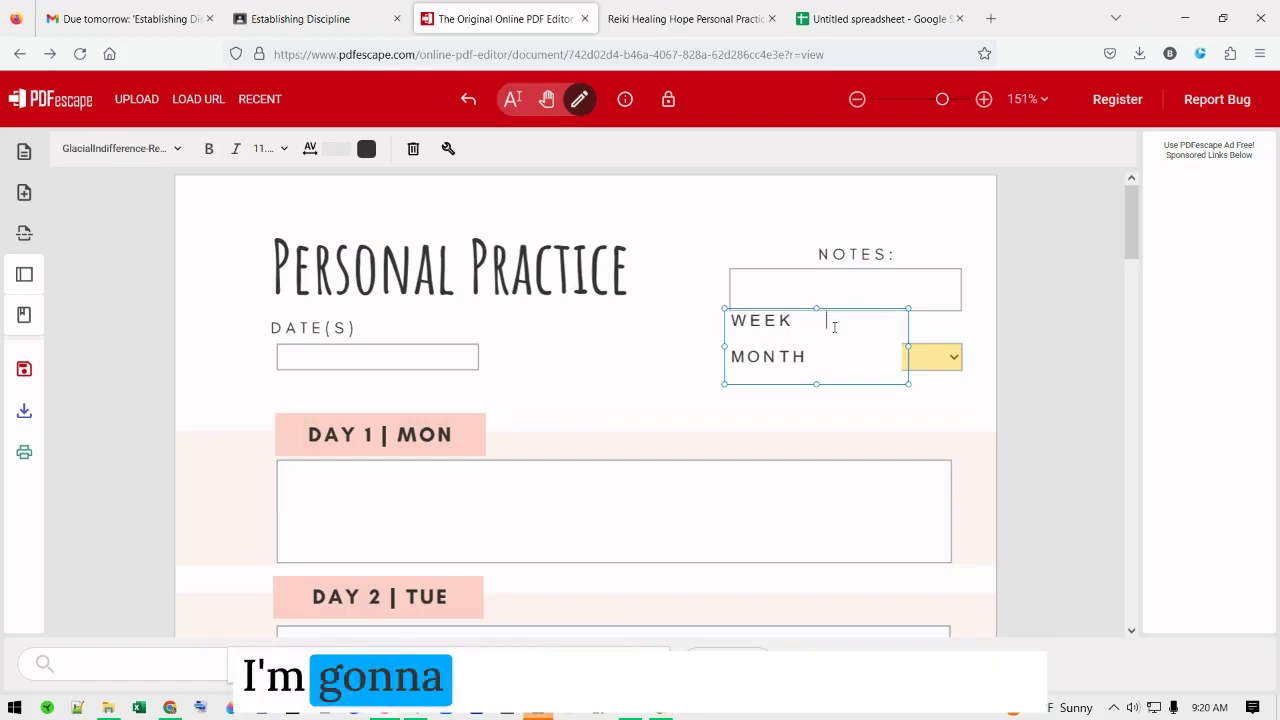
left_click(930, 335)
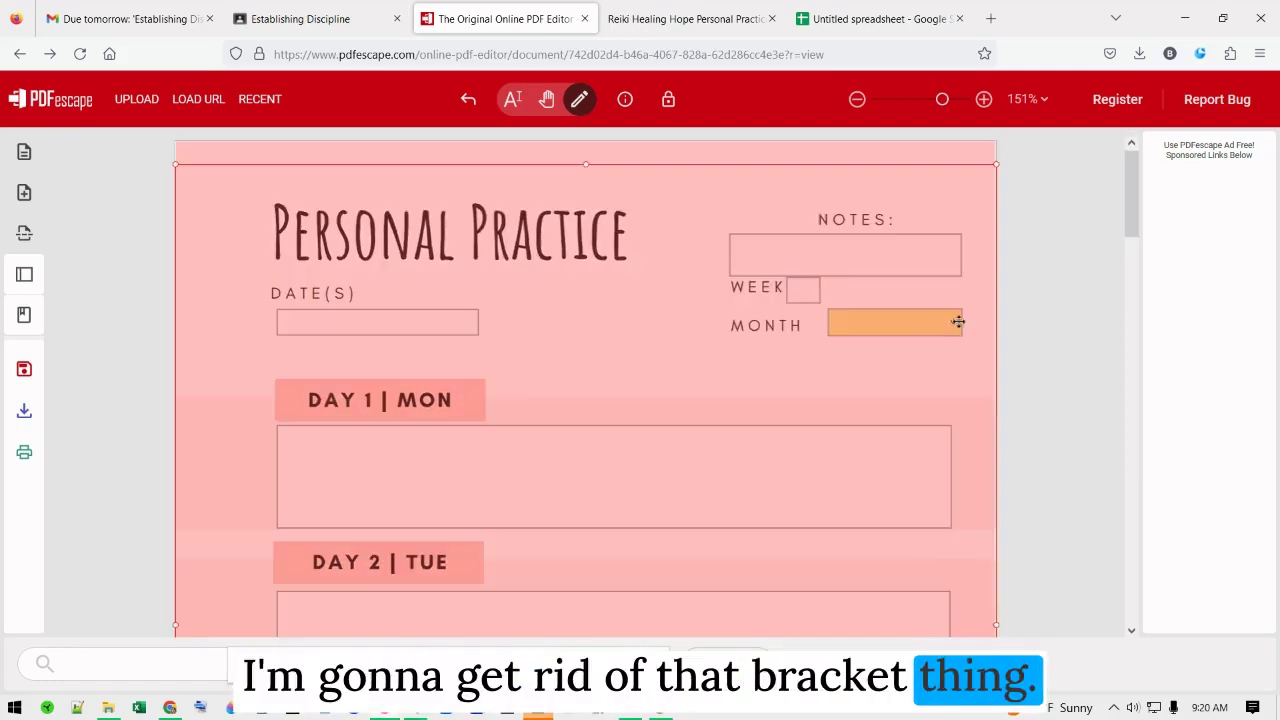
- Check the arrangement of the week and month labels and fields across both pages of the form
scroll(740, 437, "down", 6)
scroll(710, 520, "down", 8)
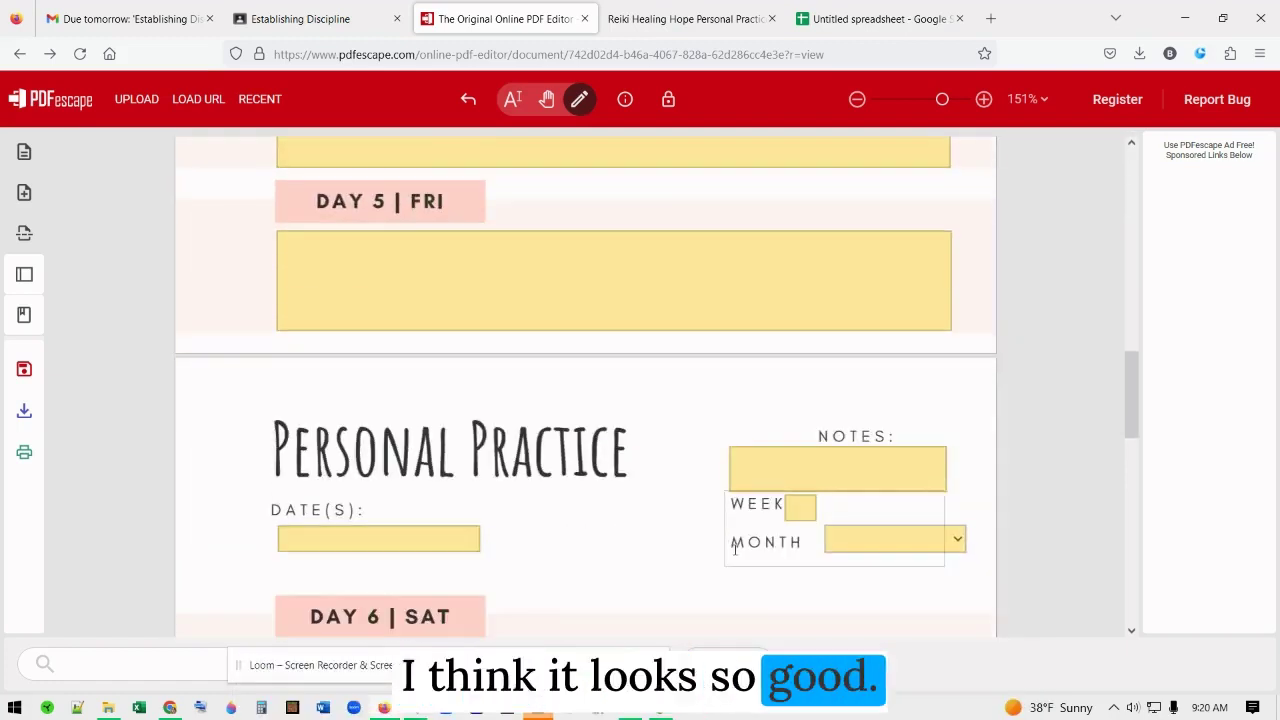
scroll(743, 509, "up", 6)
scroll(758, 505, "up", 7)
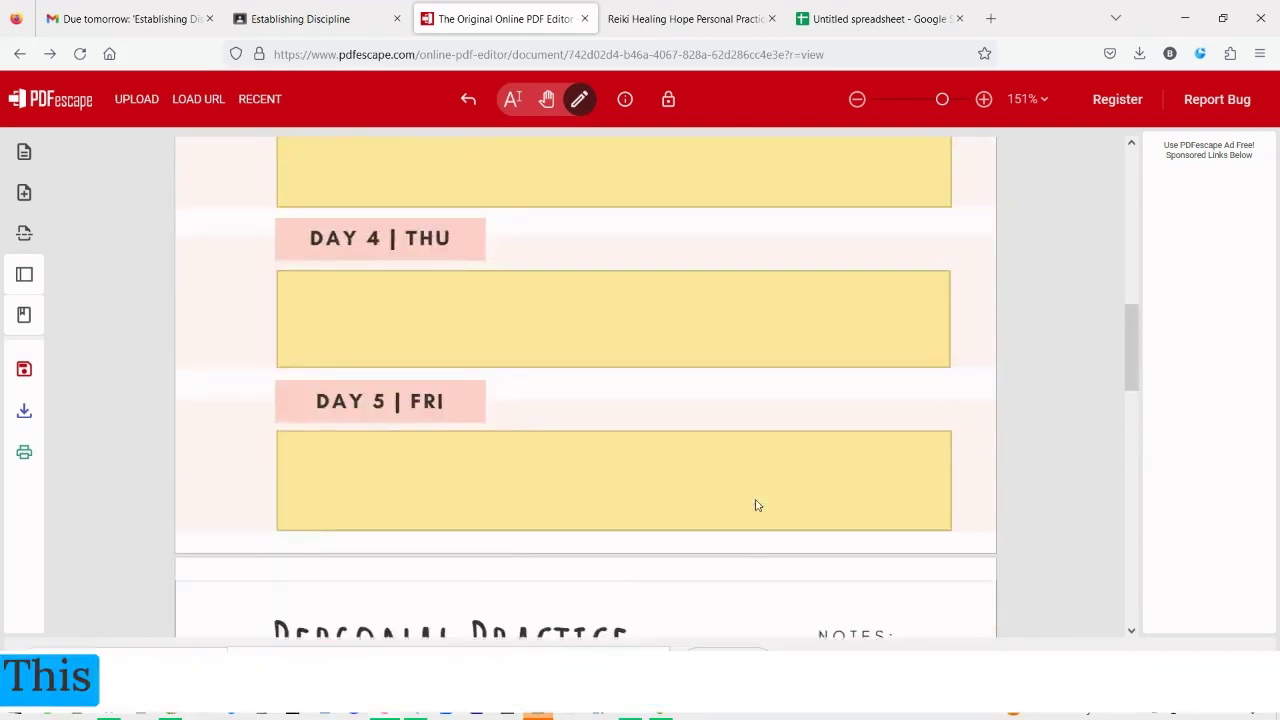
left_click(587, 500)
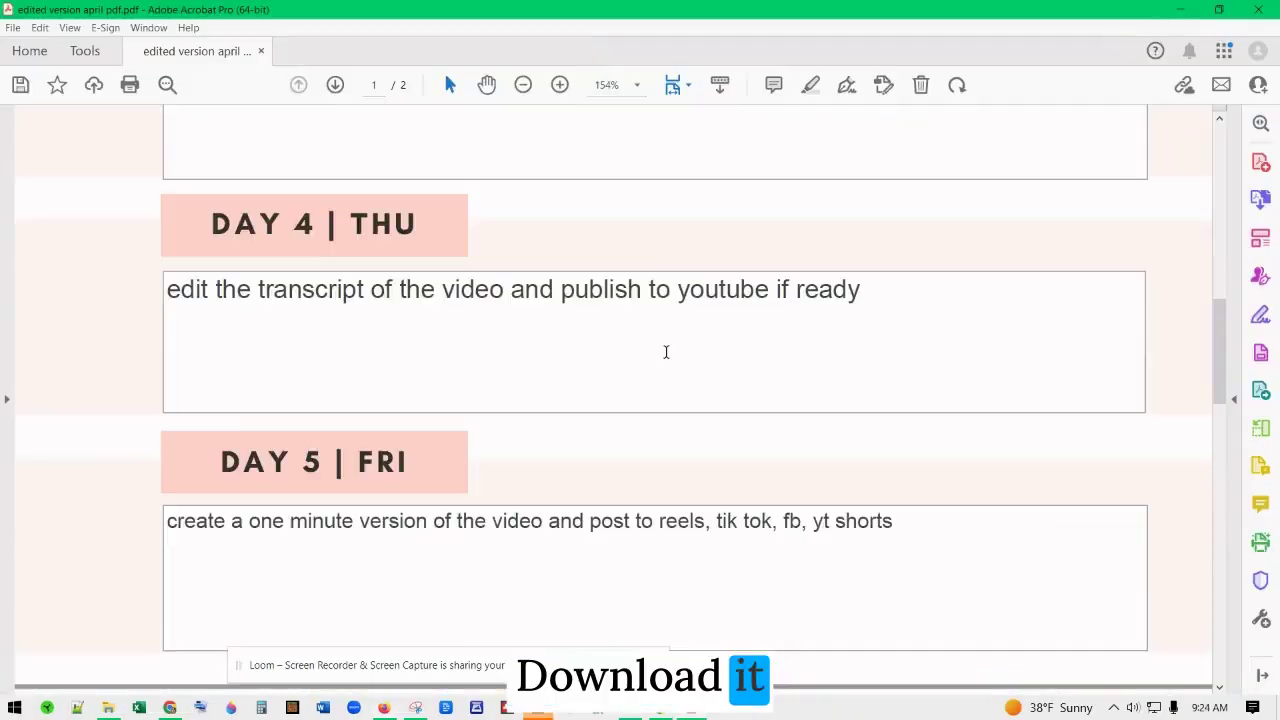
- Look through the filled-in planner form in Adobe Acrobat and close it without saving changes
scroll(670, 350, "down", 5)
scroll(680, 340, "down", 5)
scroll(700, 338, "up", 15)
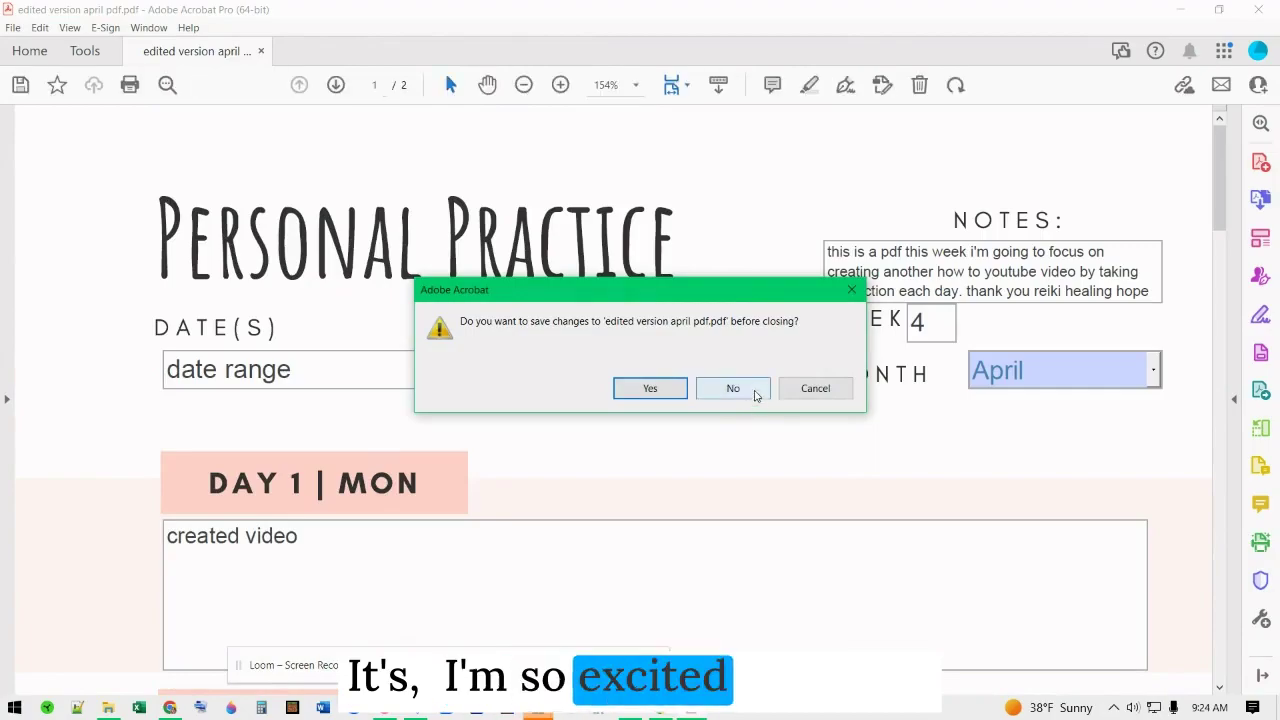
left_click(748, 391)
- Add the line "create a how to use descript to edit videos?" to the DAY 7 | SUN field of the PDF opened in Firefox
scroll(577, 477, "down", 4)
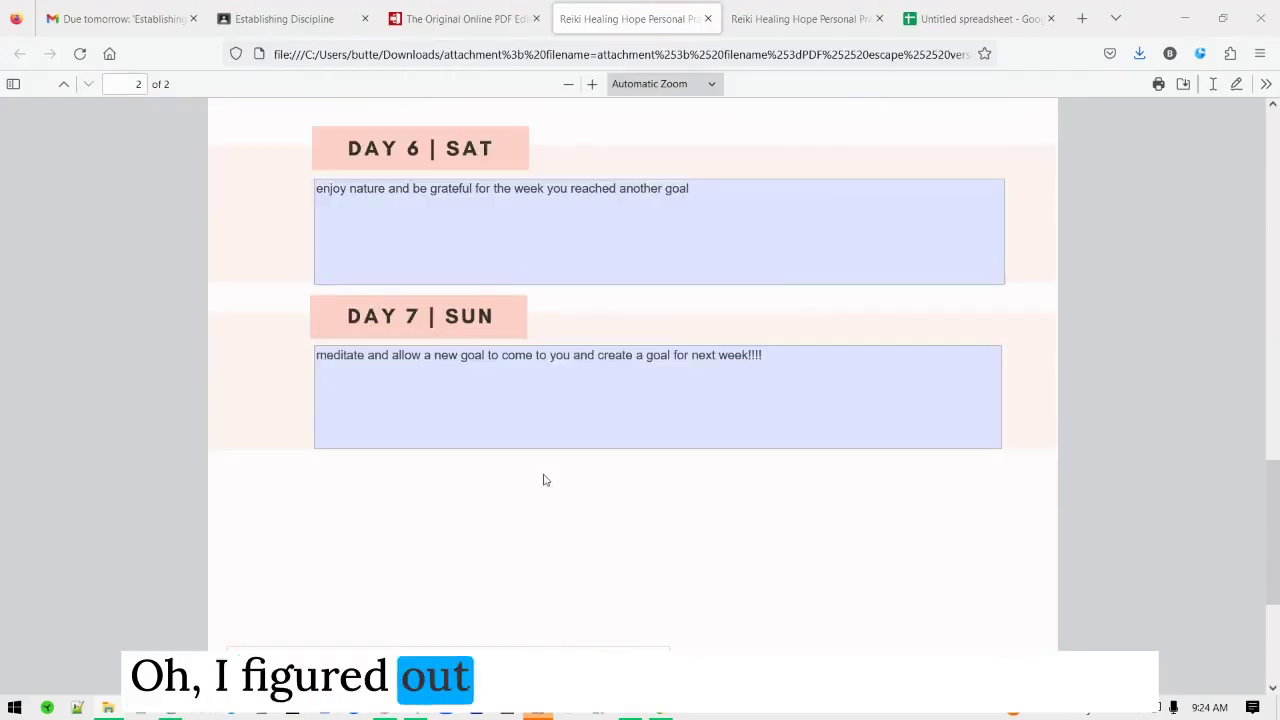
left_click(820, 386)
key("Return")
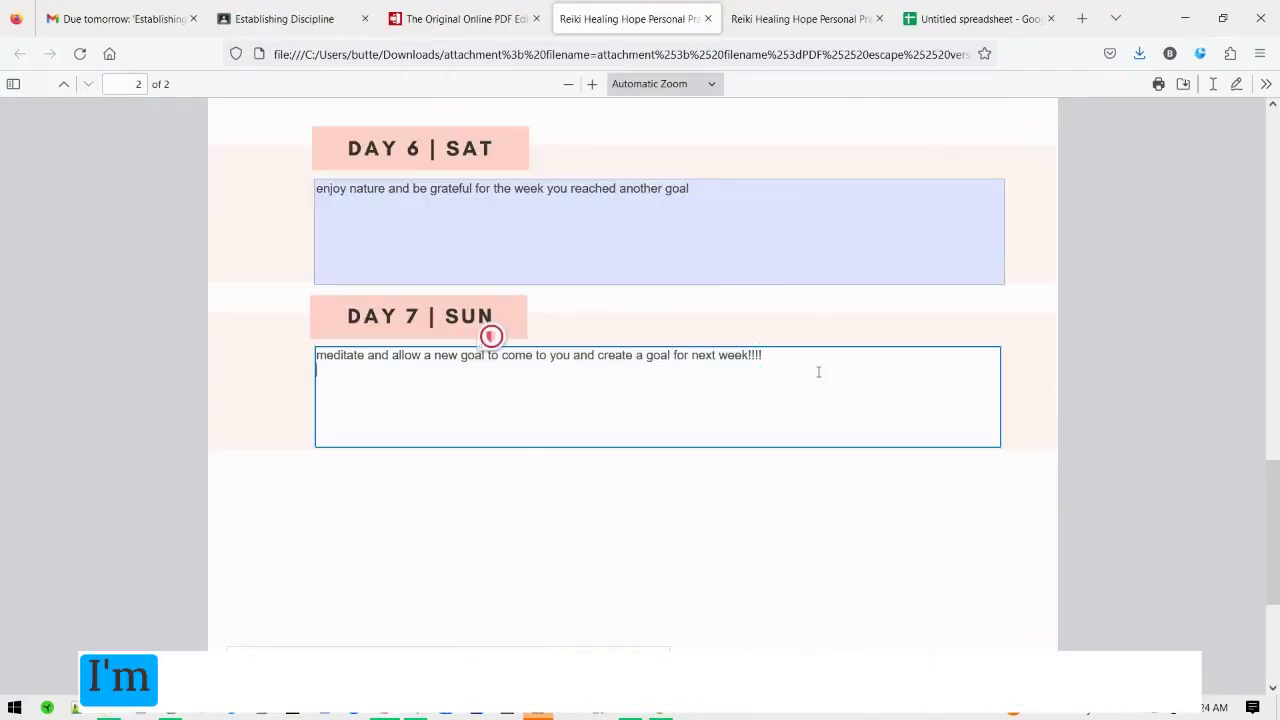
type("create a")
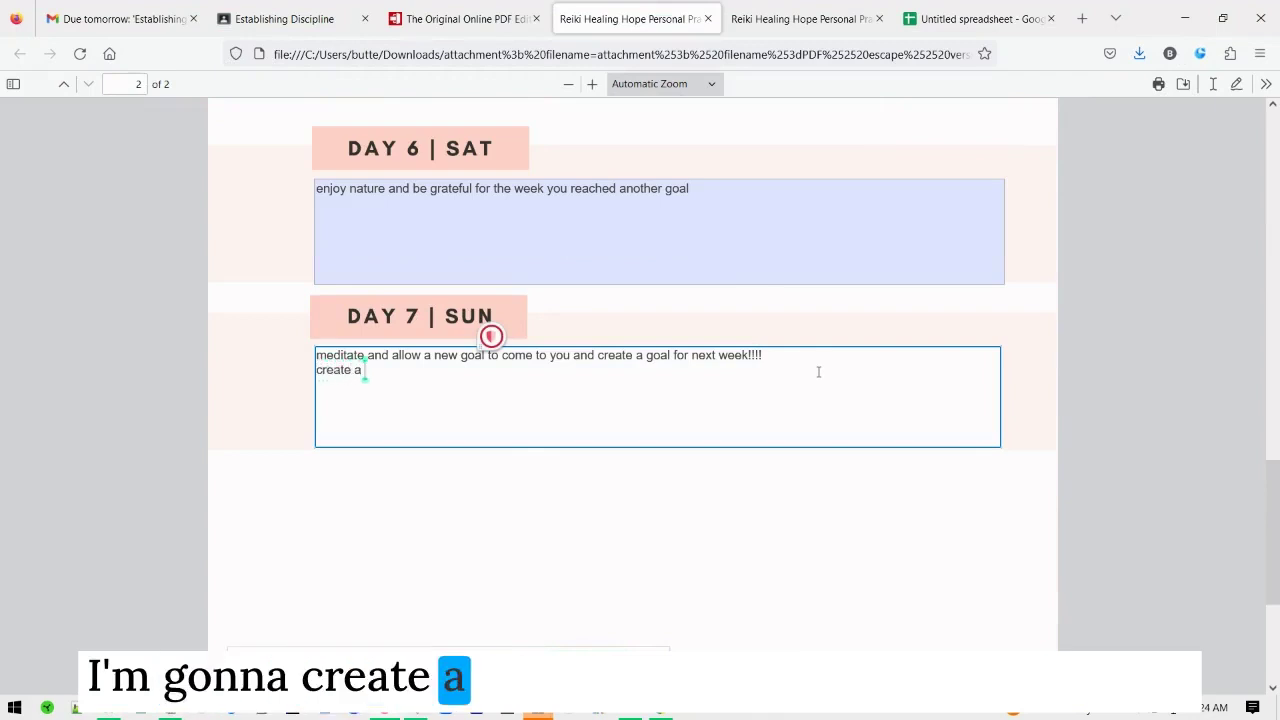
type(" how to use")
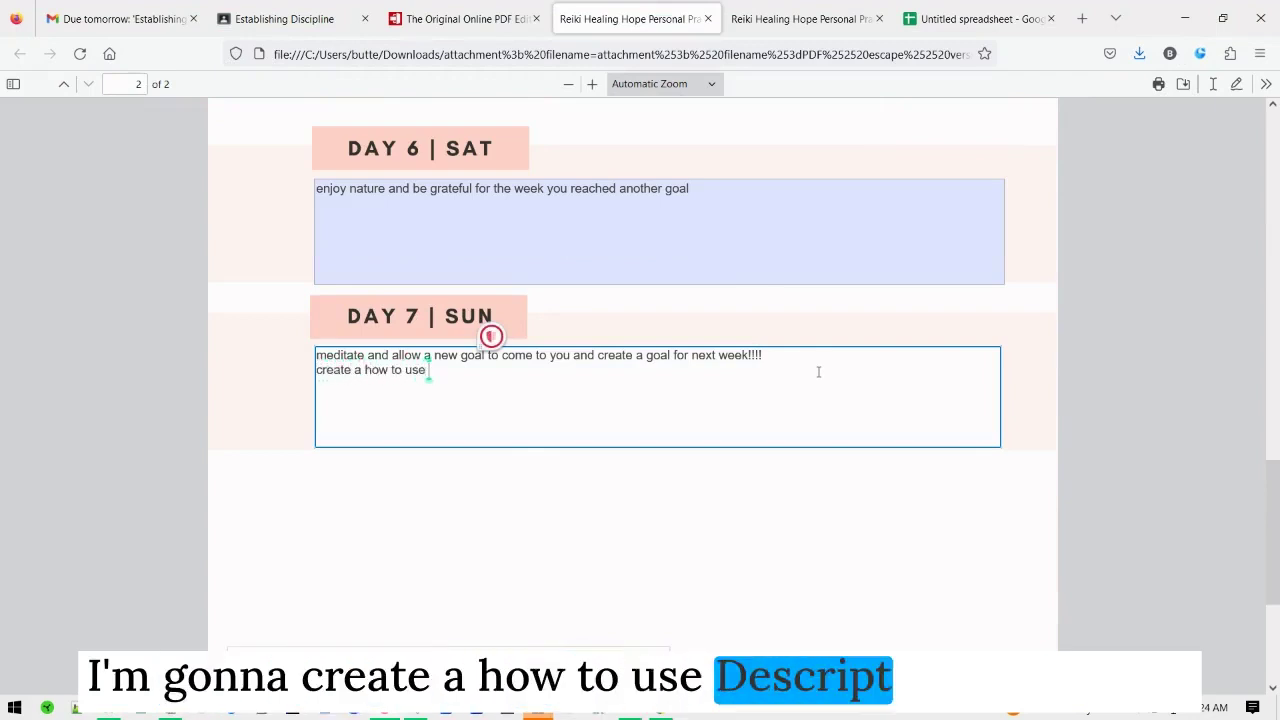
type(" descript to edit videos?")
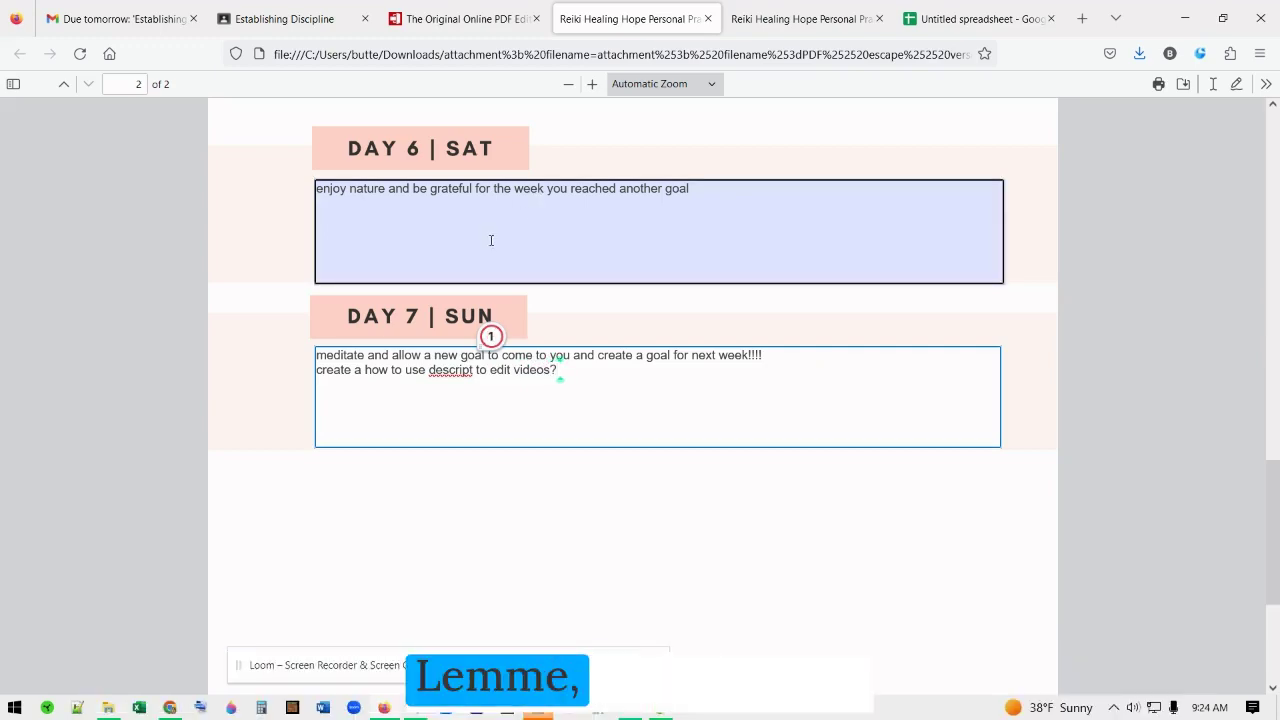
scroll(438, 298, "up", 20)
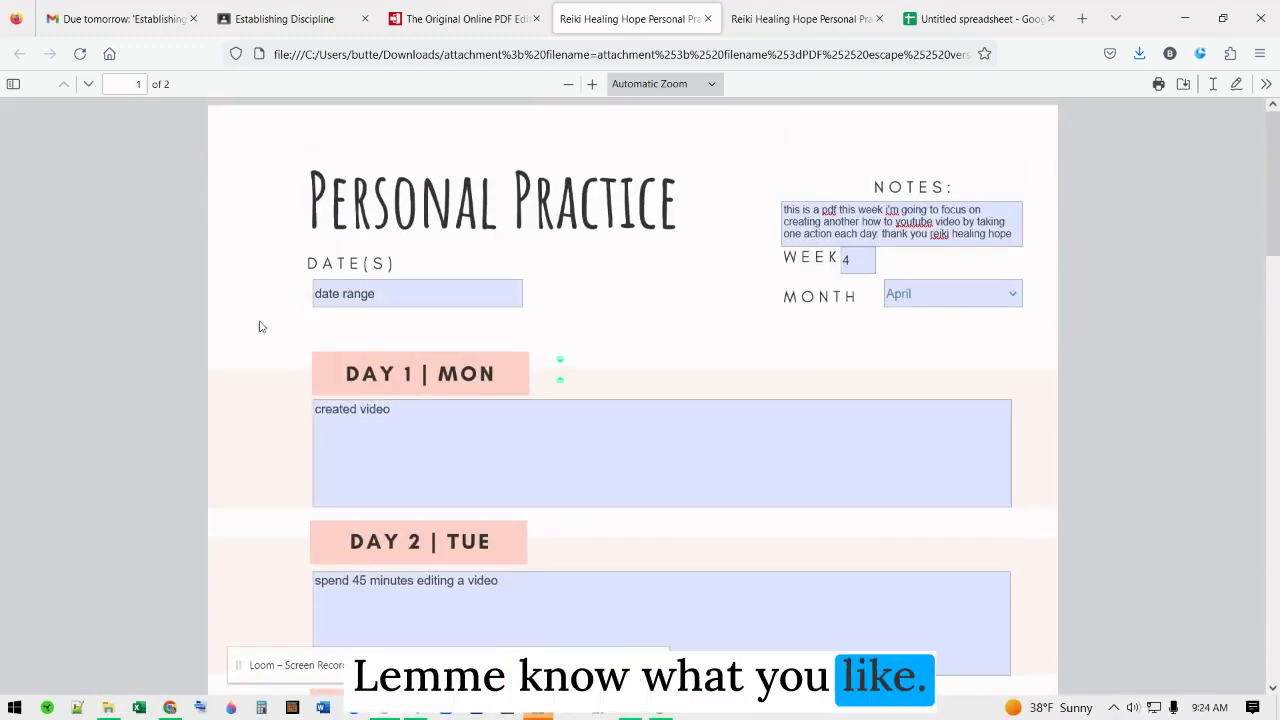